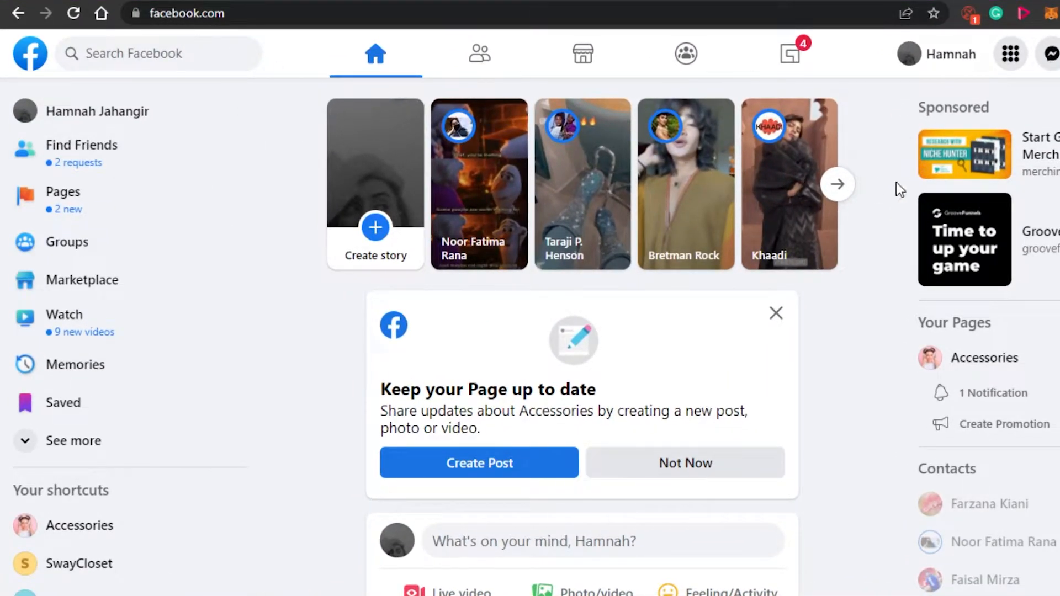
# Look through the posts in the Facebook home feed
pyautogui.scroll(-20, 581, 337)
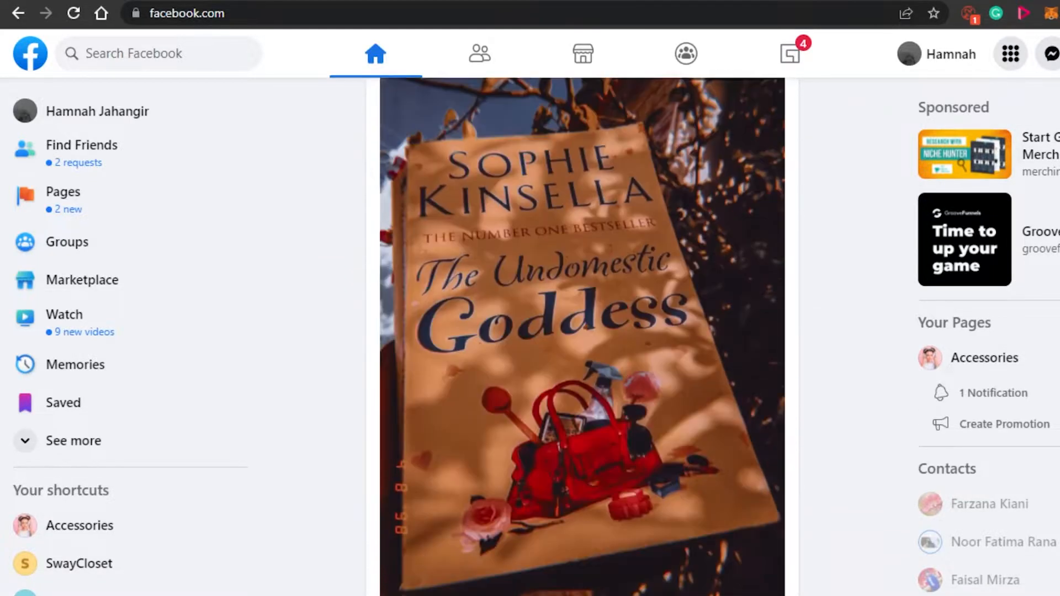
pyautogui.scroll(-15, 582, 336)
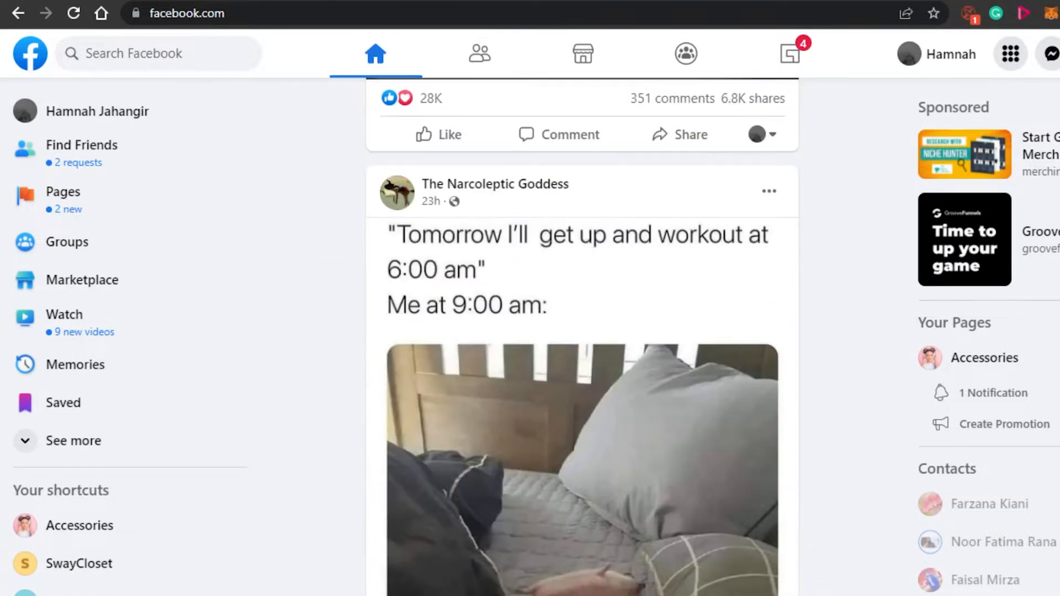
pyautogui.scroll(5, 582, 336)
pyautogui.scroll(-1, 582, 336)
pyautogui.scroll(-1, 581, 336)
pyautogui.scroll(2, 582, 336)
pyautogui.scroll(-2, 582, 336)
pyautogui.scroll(-12, 582, 337)
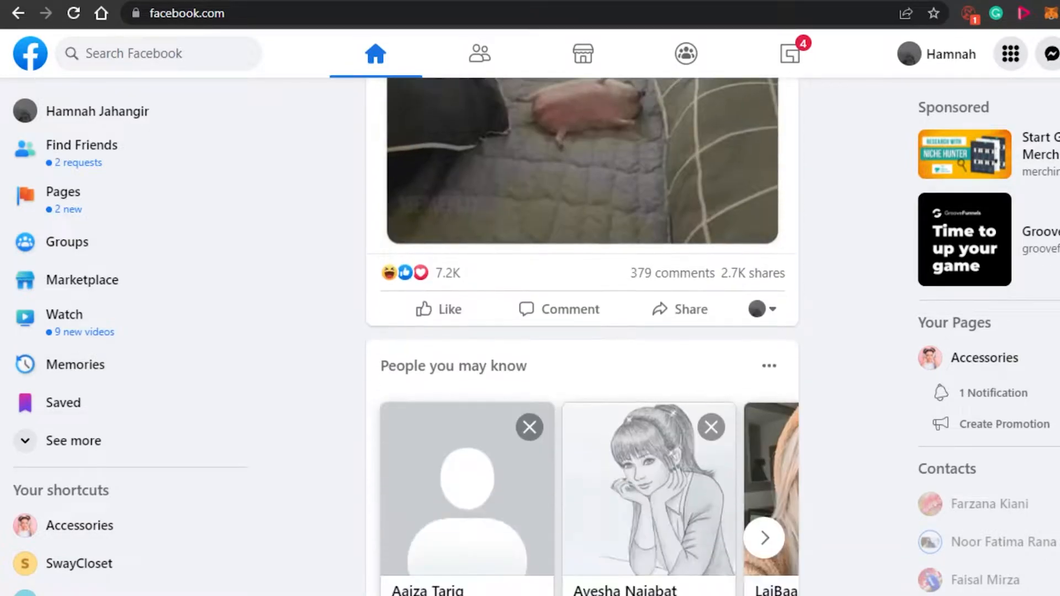
pyautogui.scroll(-10, 581, 336)
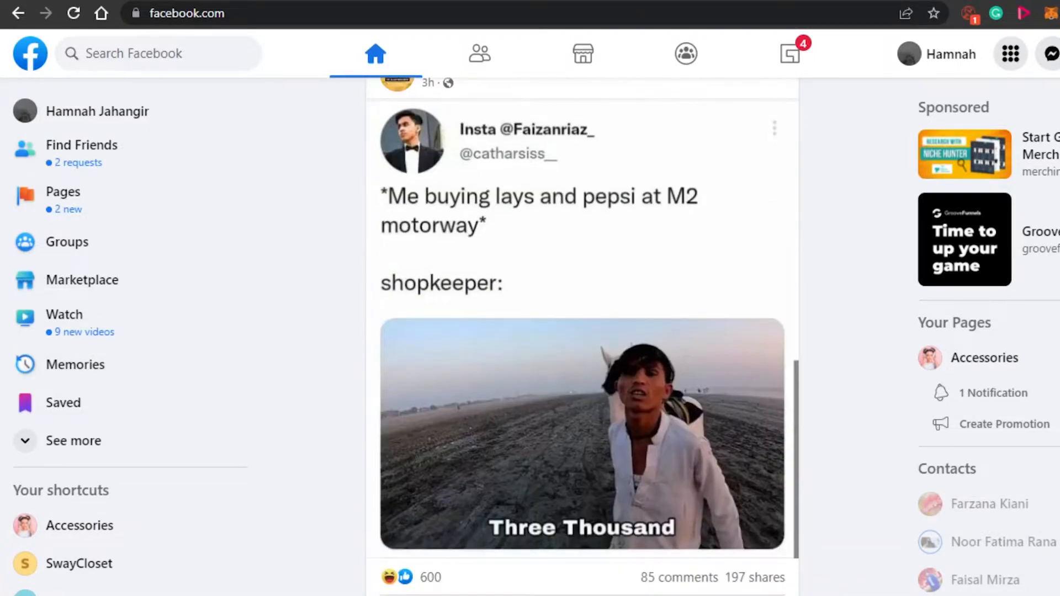
pyautogui.scroll(-2, 582, 336)
pyautogui.scroll(7, 581, 336)
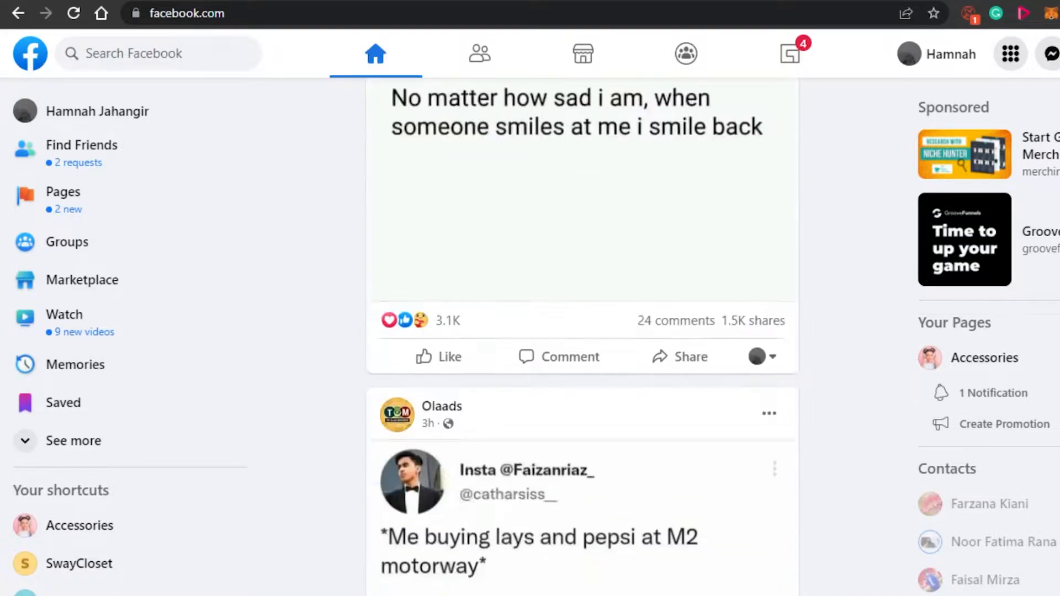
pyautogui.scroll(-12, 581, 336)
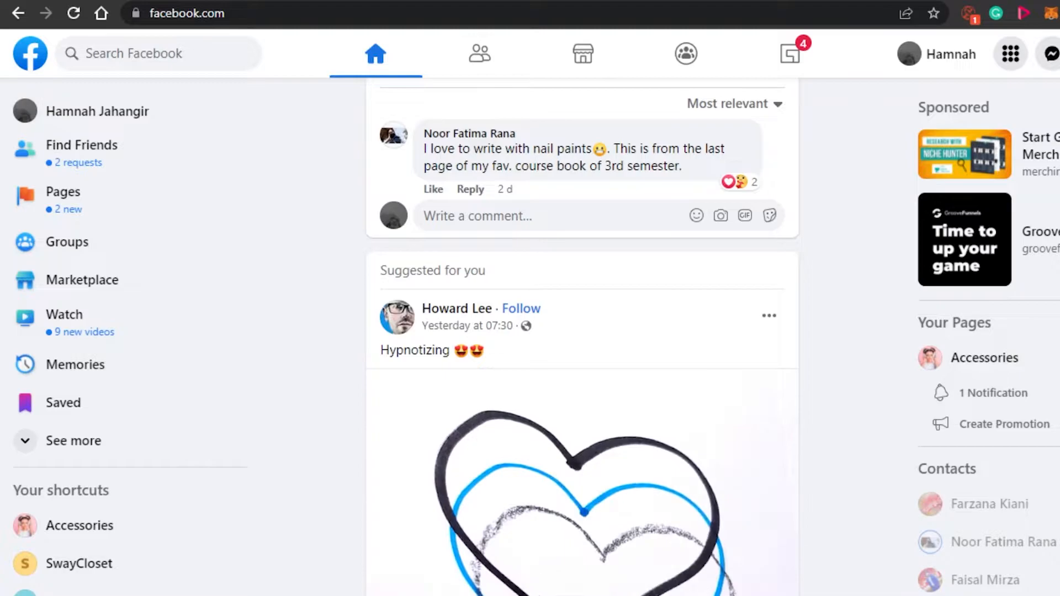
pyautogui.scroll(20, 582, 336)
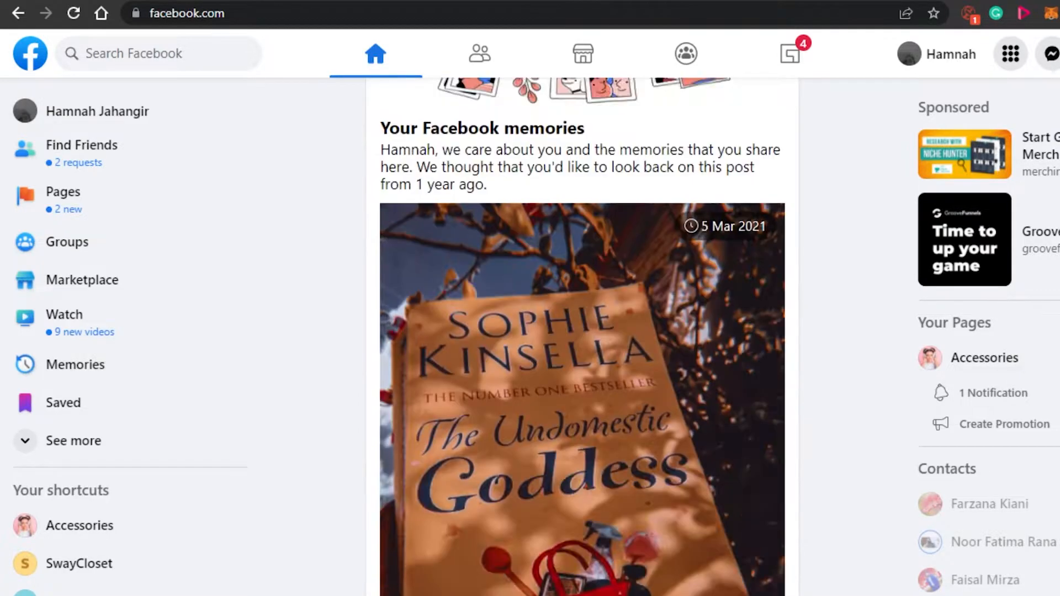
pyautogui.scroll(-9, 581, 336)
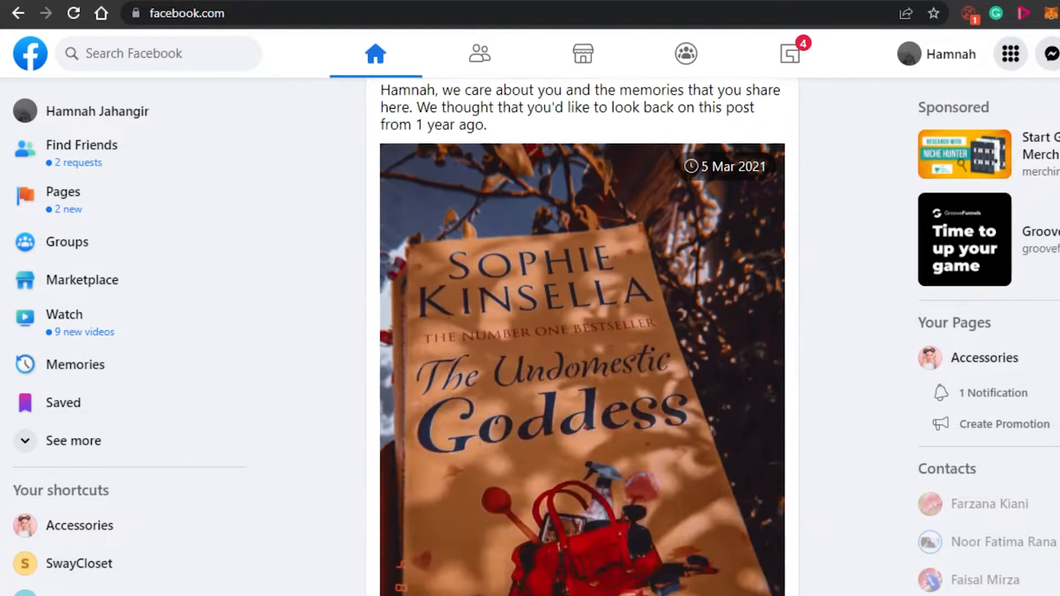
pyautogui.scroll(9, 582, 336)
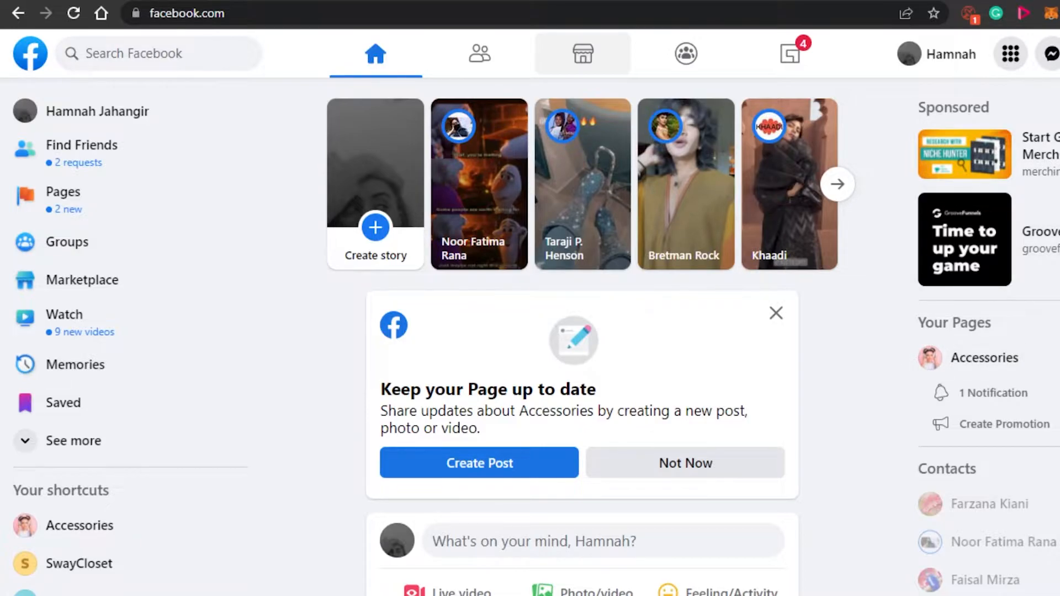
pyautogui.scroll(-10, 582, 331)
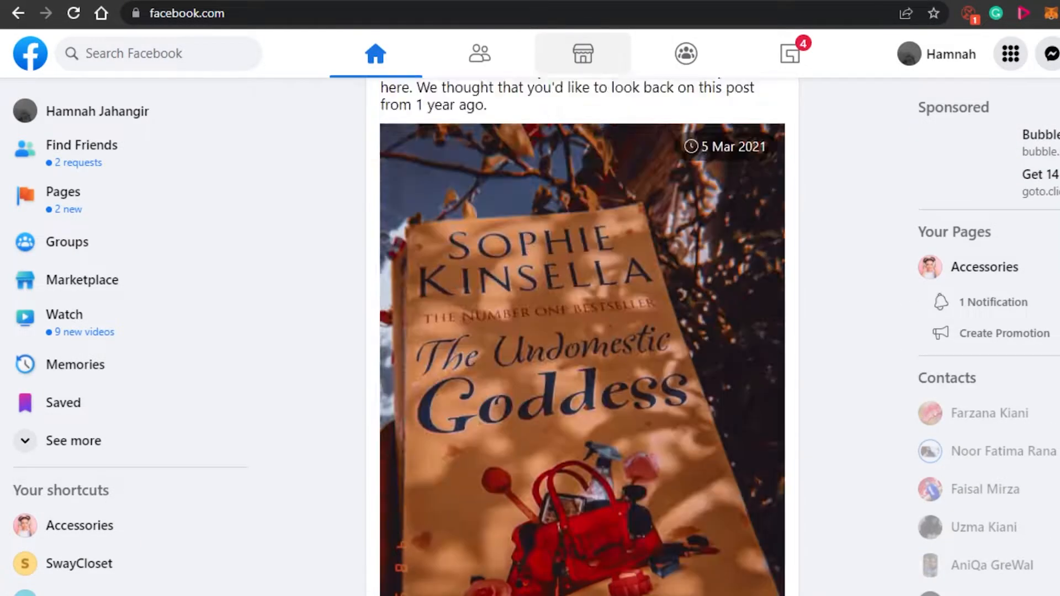
pyautogui.scroll(10, 583, 332)
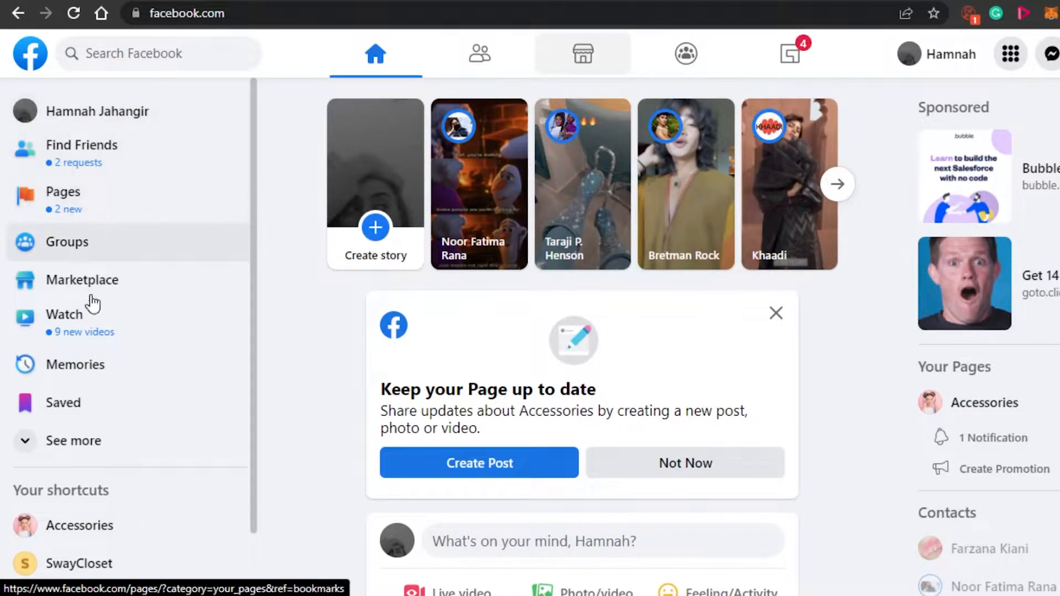
# Open the Accessories page from the managed Pages and look through its business tools and insights
pyautogui.click(78, 196)
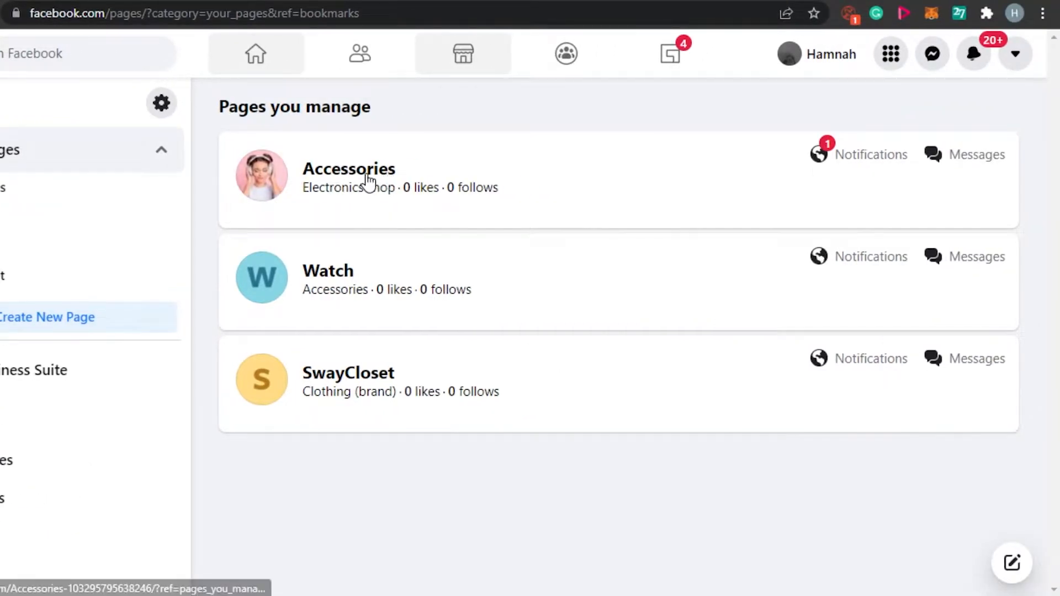
pyautogui.click(356, 181)
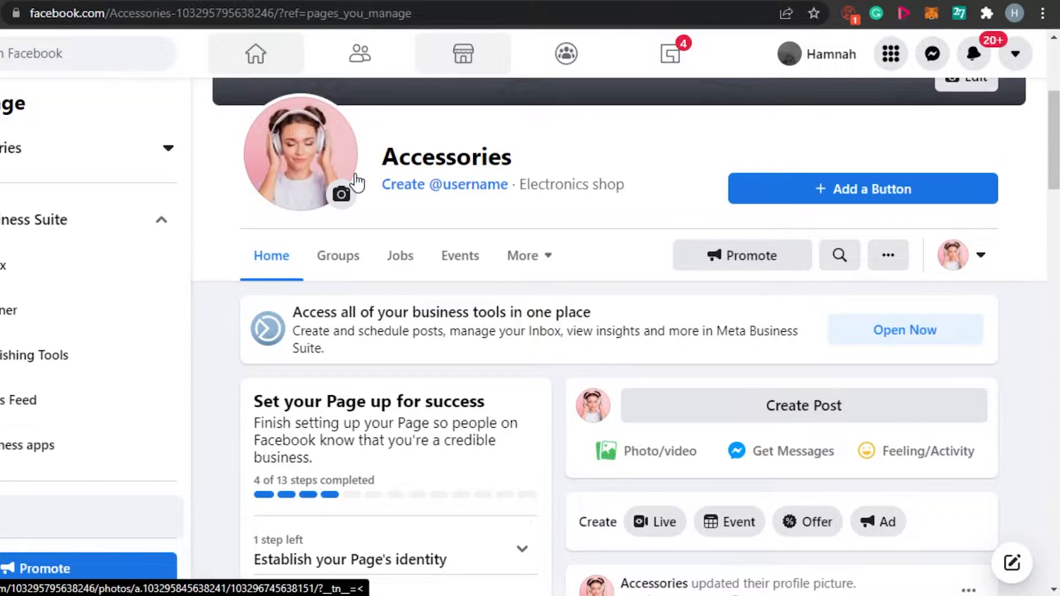
pyautogui.scroll(-5, 681, 232)
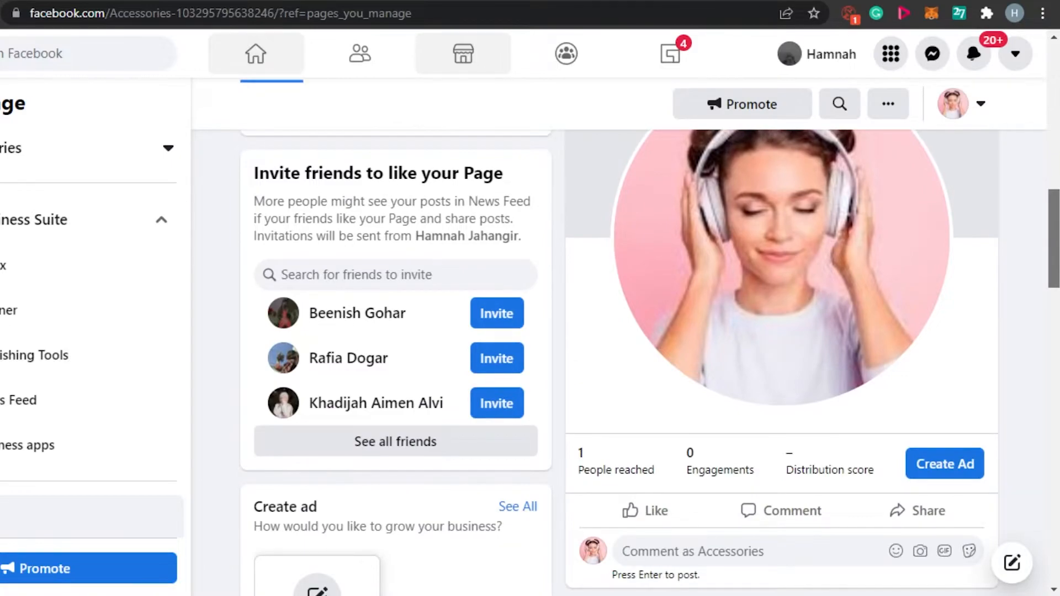
pyautogui.scroll(-8, 395, 332)
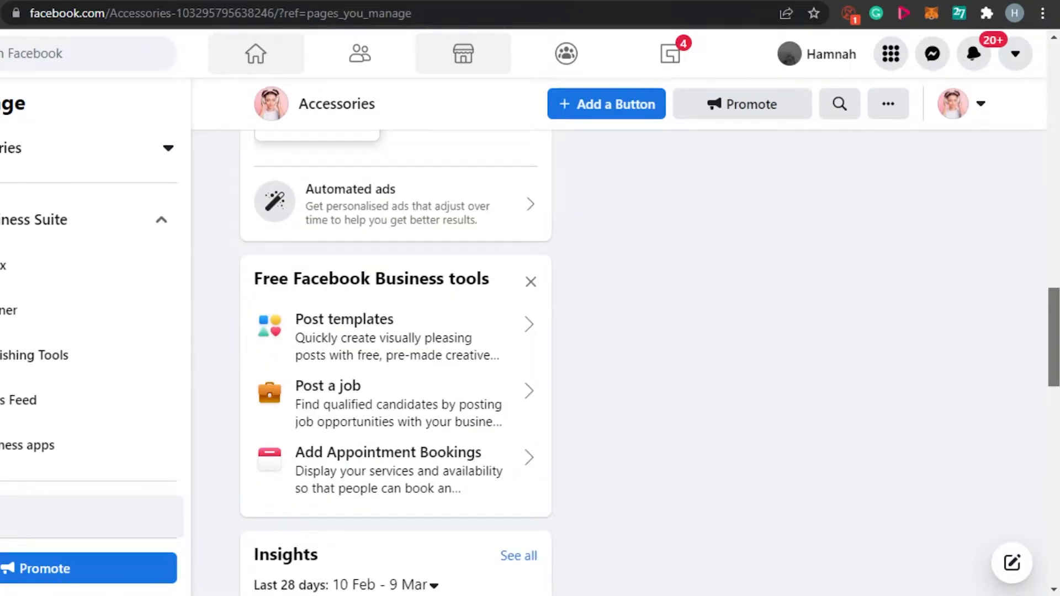
pyautogui.scroll(-1, 395, 332)
pyautogui.scroll(-12, 396, 331)
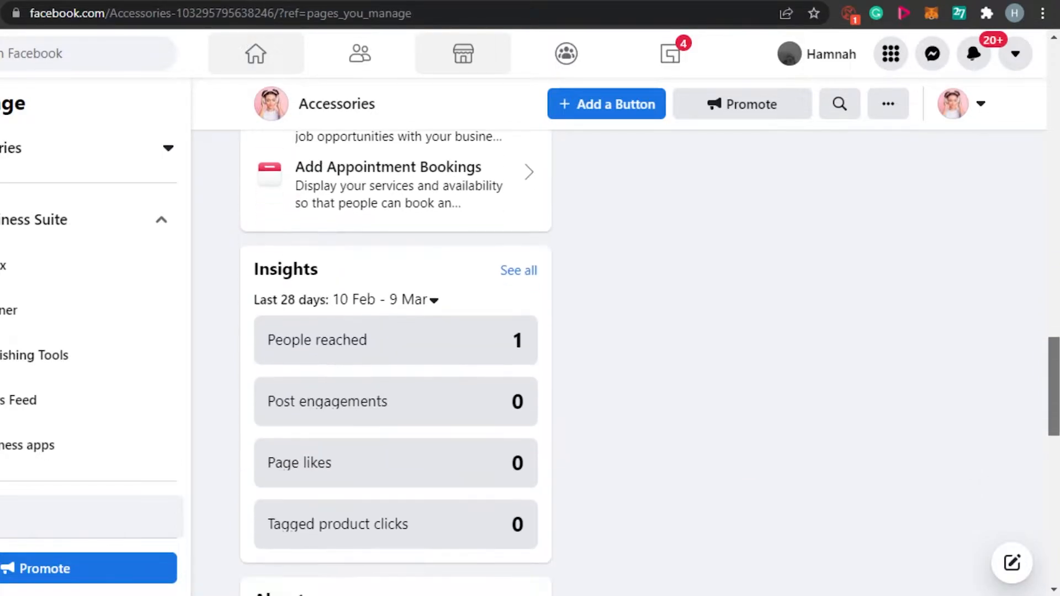
pyautogui.scroll(-3, 395, 332)
pyautogui.scroll(15, 395, 331)
pyautogui.scroll(-2, 395, 331)
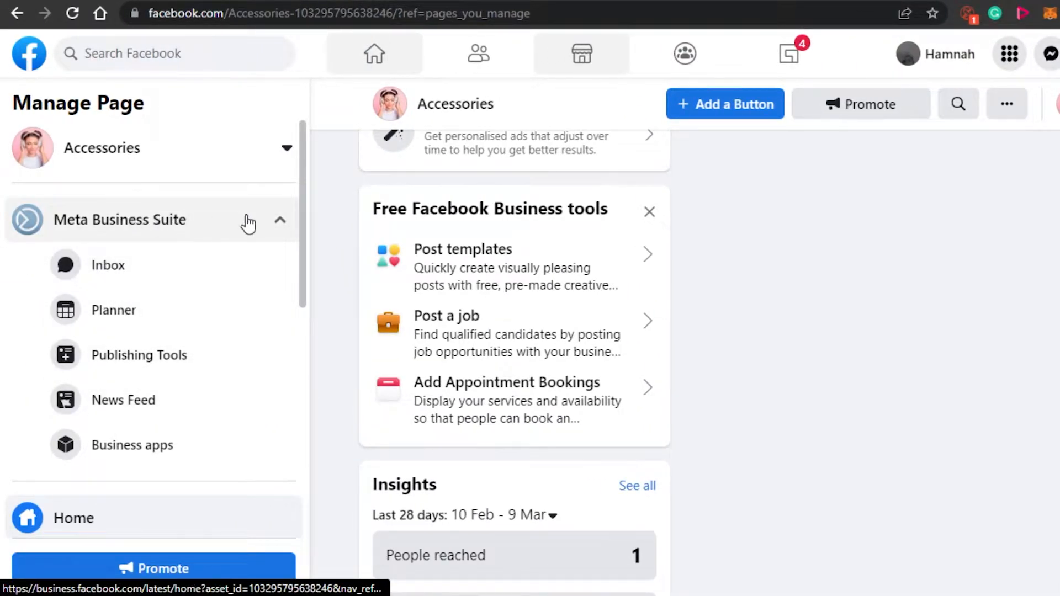
# Start a promotion for the Accessories page and open its ads summary in Meta Business Suite
pyautogui.moveTo(303, 213); pyautogui.dragTo(302, 354)
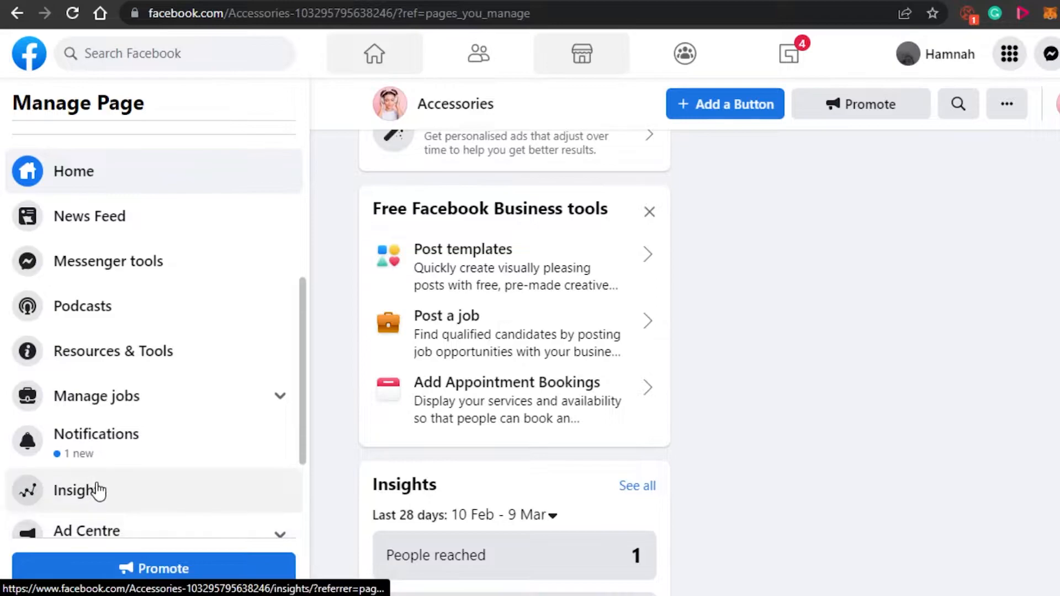
pyautogui.moveTo(305, 429); pyautogui.dragTo(305, 489)
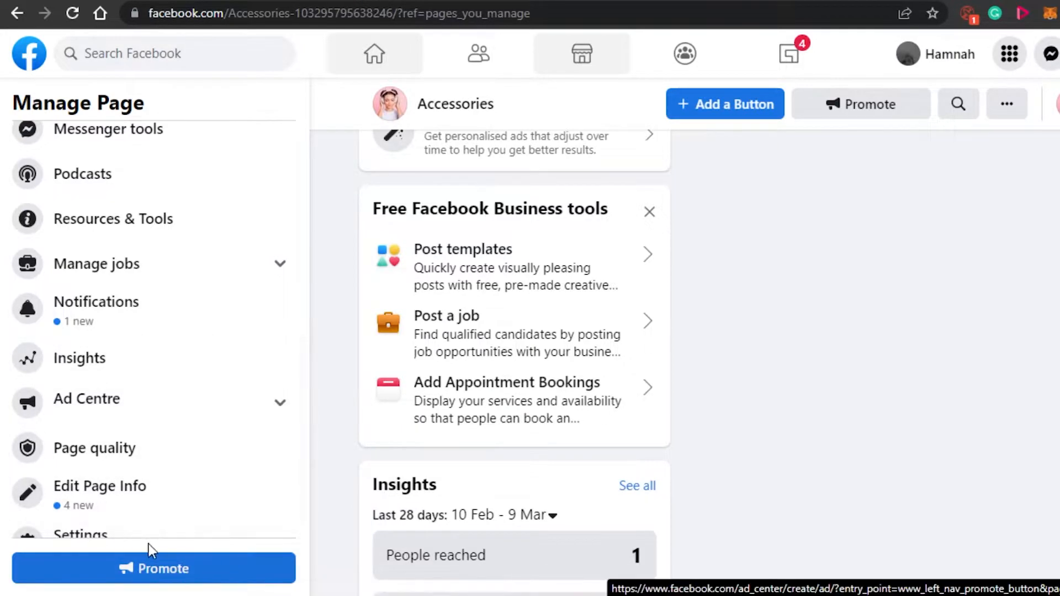
pyautogui.click(161, 578)
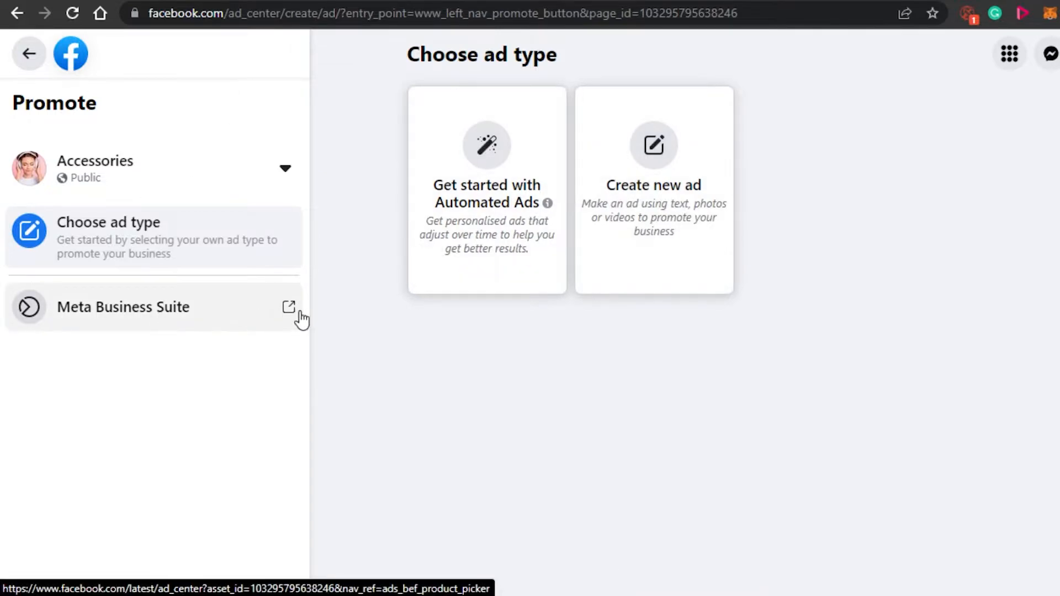
pyautogui.click(289, 316)
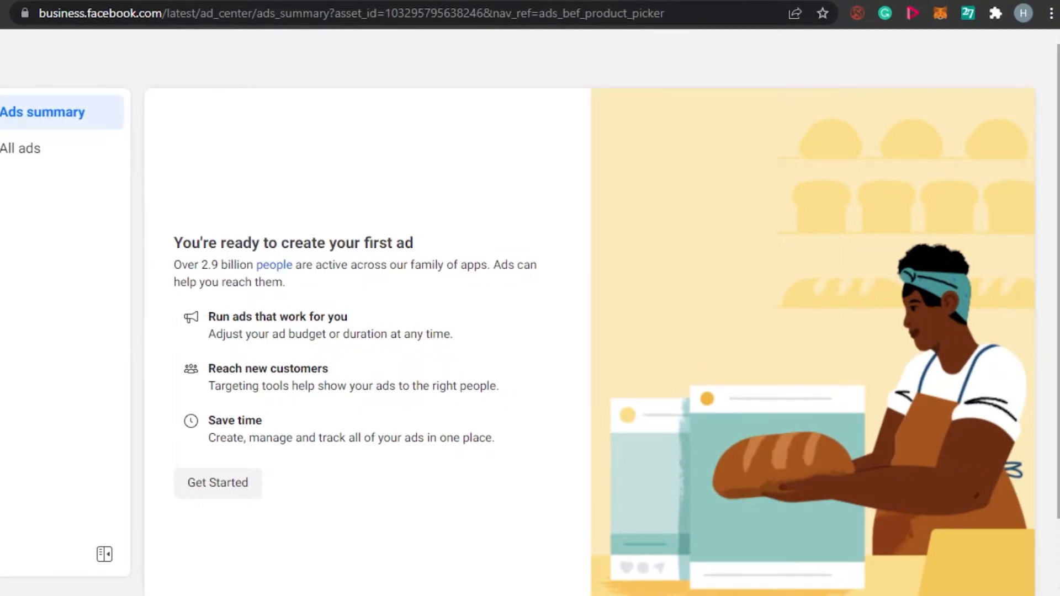
pyautogui.scroll(-1, 590, 331)
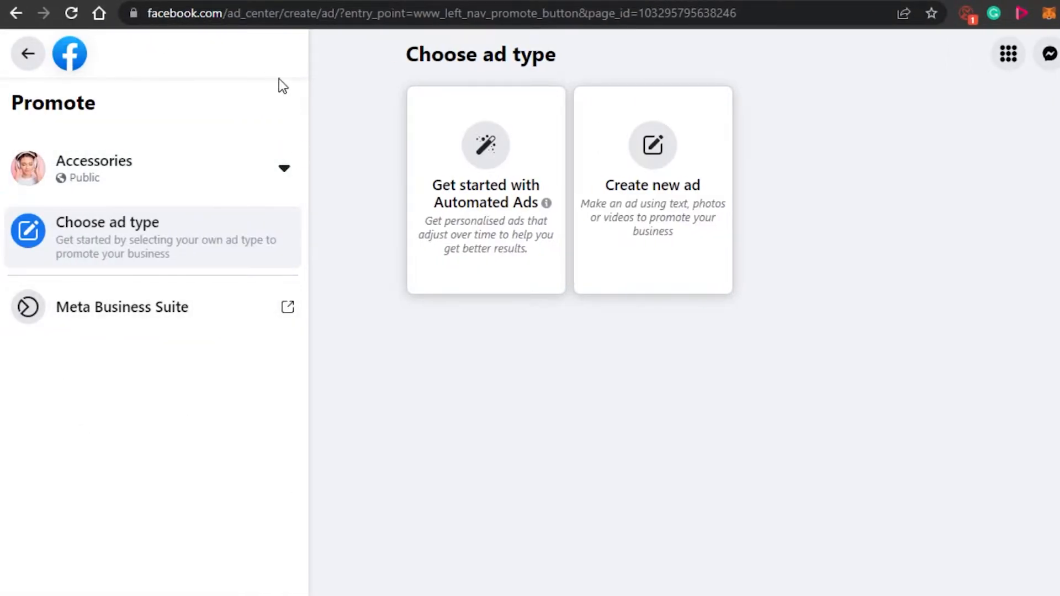
pyautogui.click(45, 323)
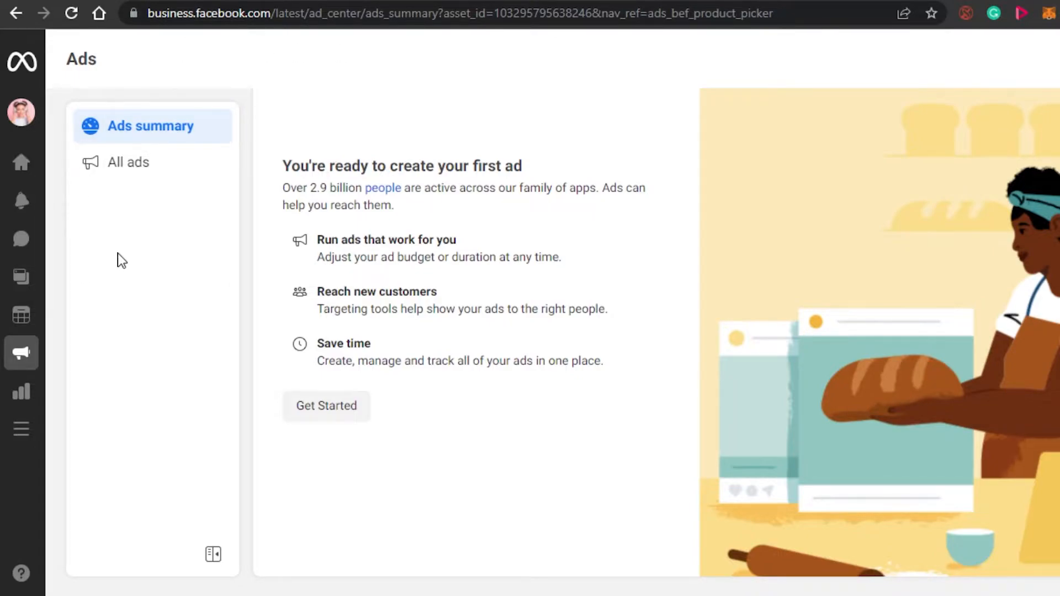
# Create a new ad from the full list of tools, choosing the goal Promote your Page
pyautogui.moveTo(19, 161)
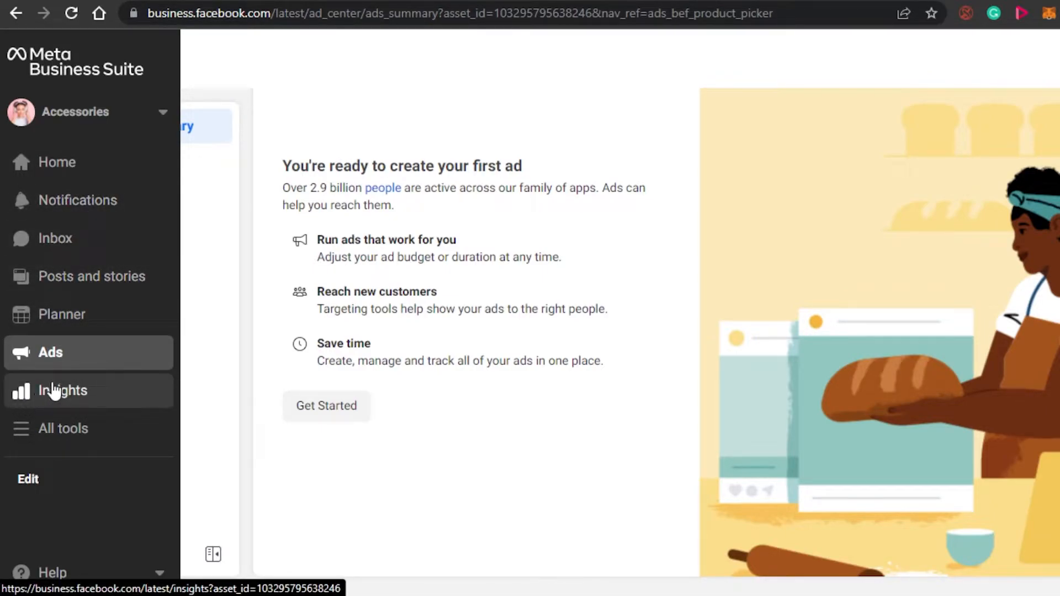
pyautogui.click(26, 433)
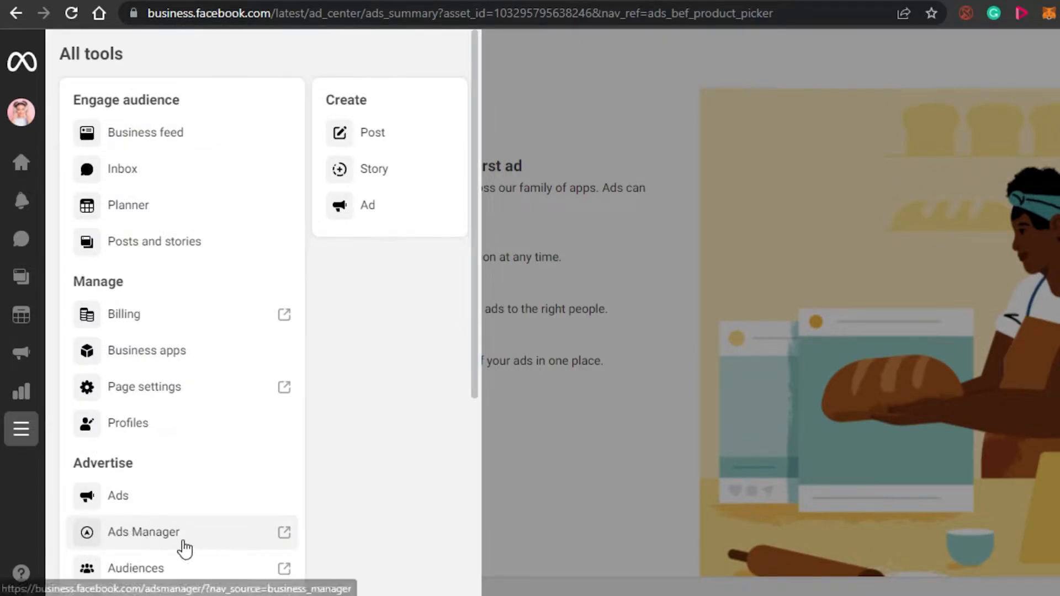
pyautogui.click(289, 535)
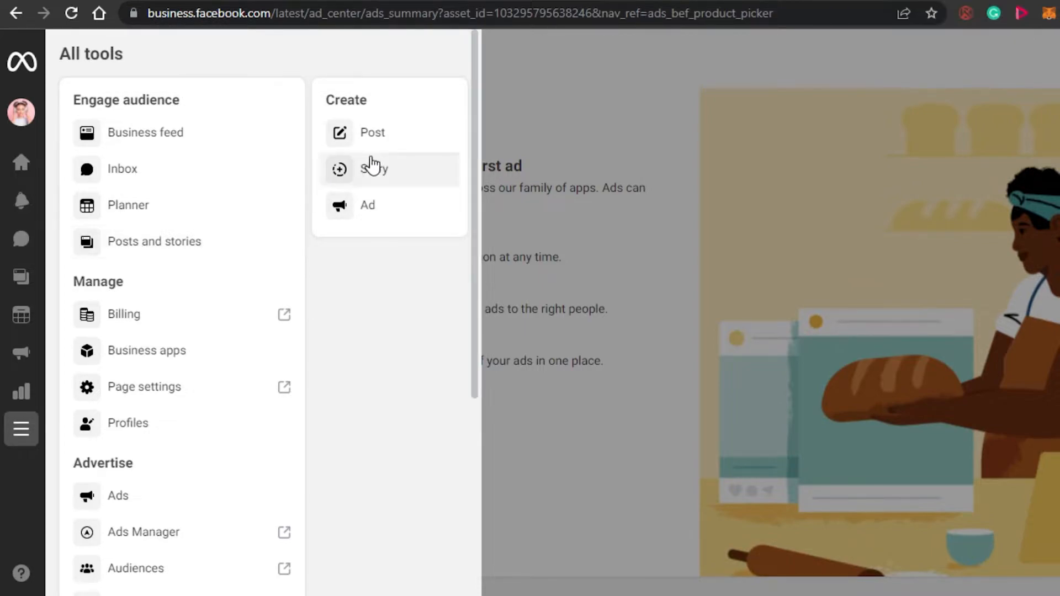
pyautogui.click(363, 217)
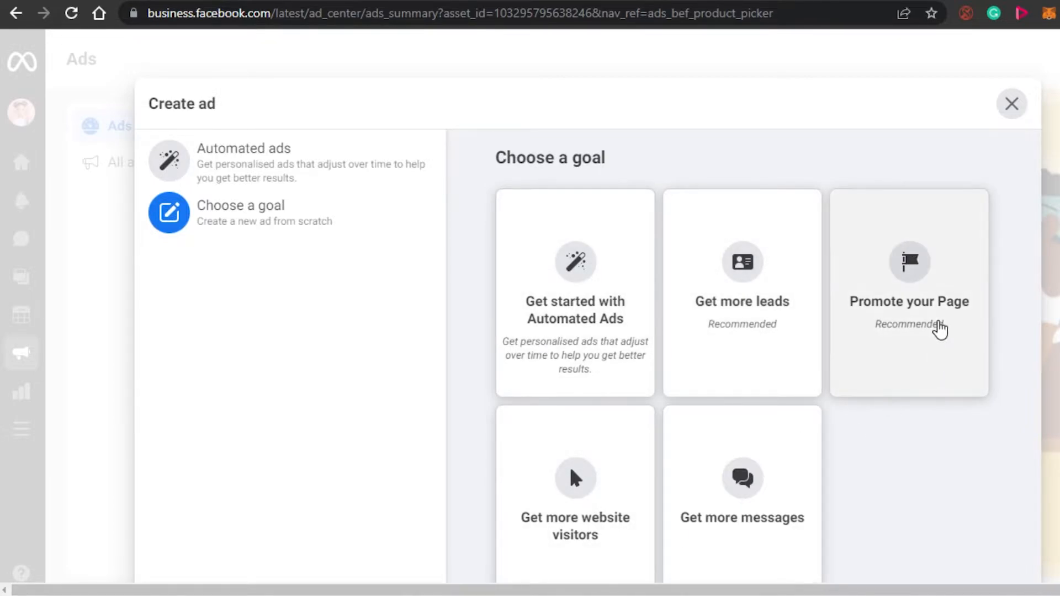
pyautogui.click(939, 325)
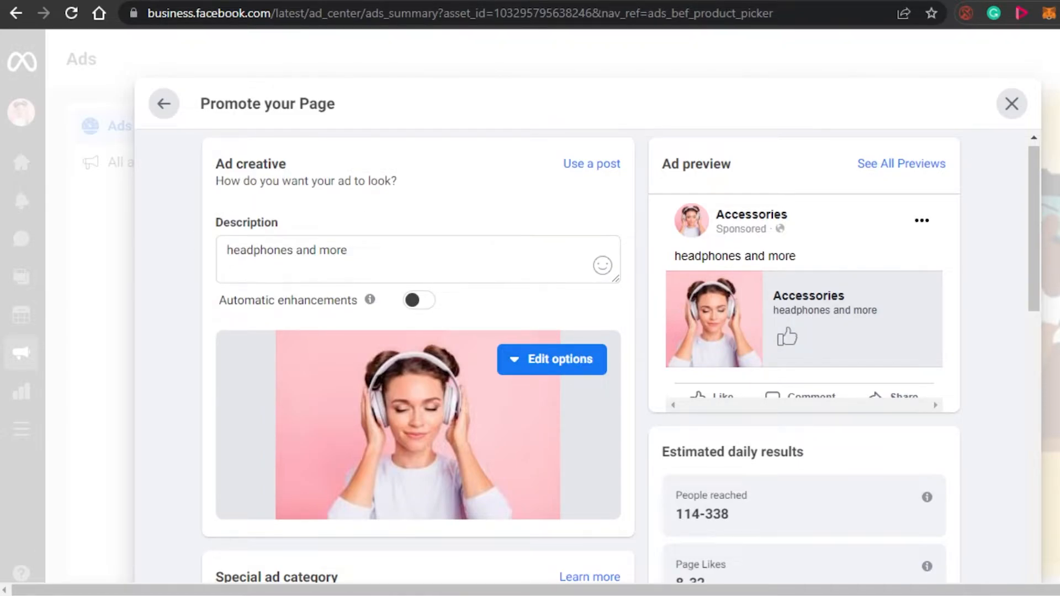
# Shorten the ad creative's description to "headphones"
pyautogui.moveTo(1029, 217); pyautogui.dragTo(1058, 590)
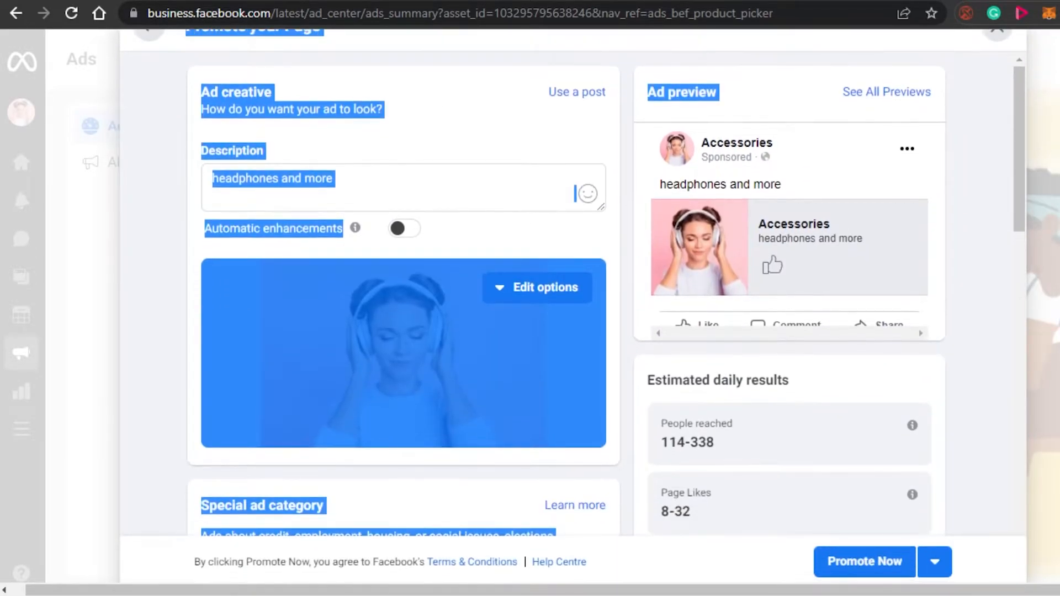
pyautogui.click(1053, 210)
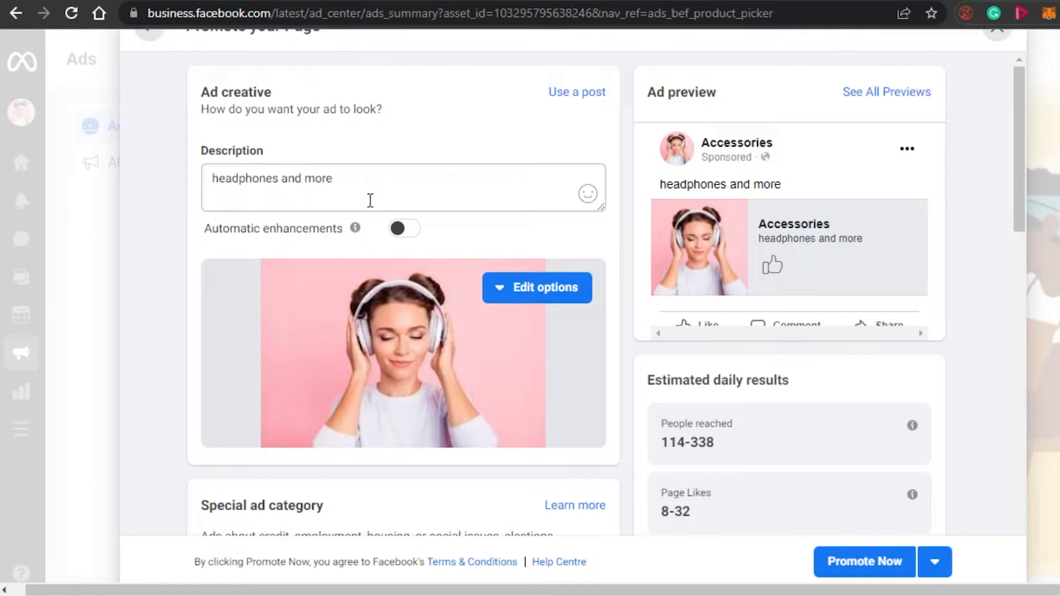
pyautogui.click(342, 185)
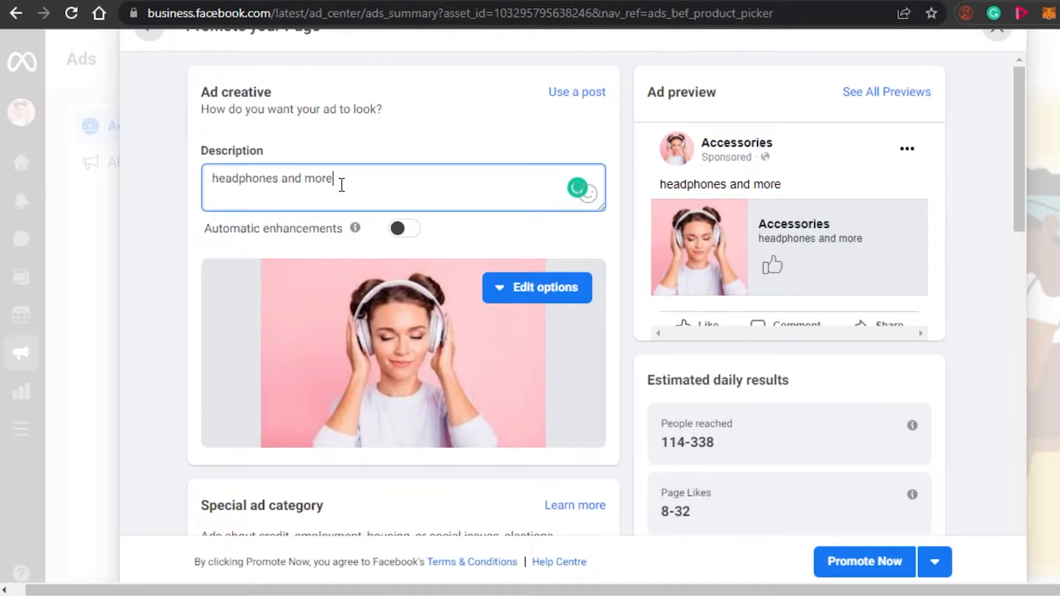
pyautogui.press('BackSpace')
pyautogui.press('BackSpace')
pyautogui.press('BackSpace')
pyautogui.press('BackSpace')
pyautogui.press('BackSpace')
pyautogui.press('BackSpace')
pyautogui.press('BackSpace')
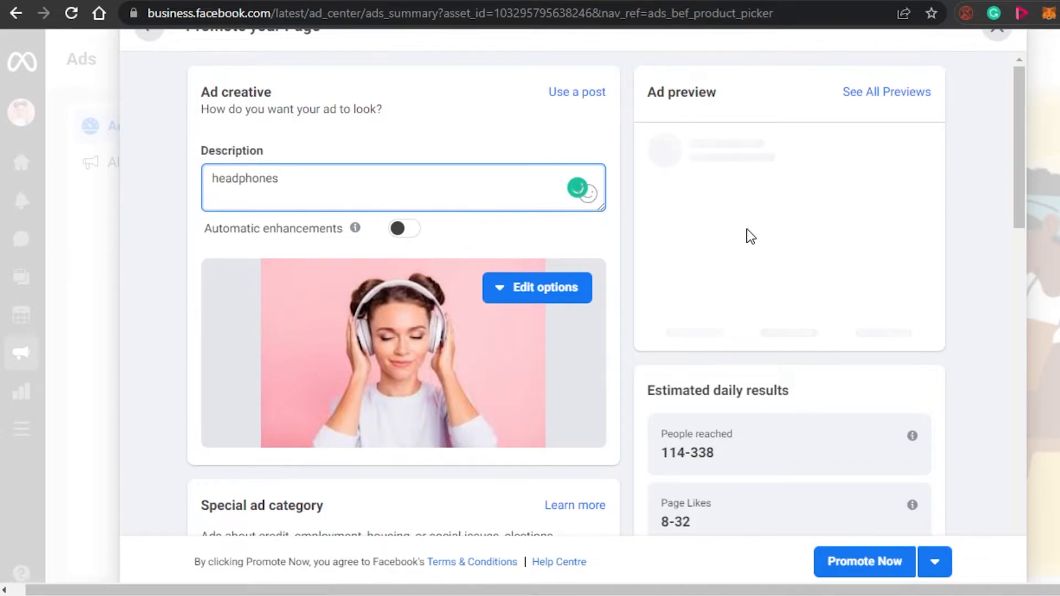
# View the available edit options for the ad image without choosing one
pyautogui.moveTo(1020, 108); pyautogui.dragTo(1028, 158)
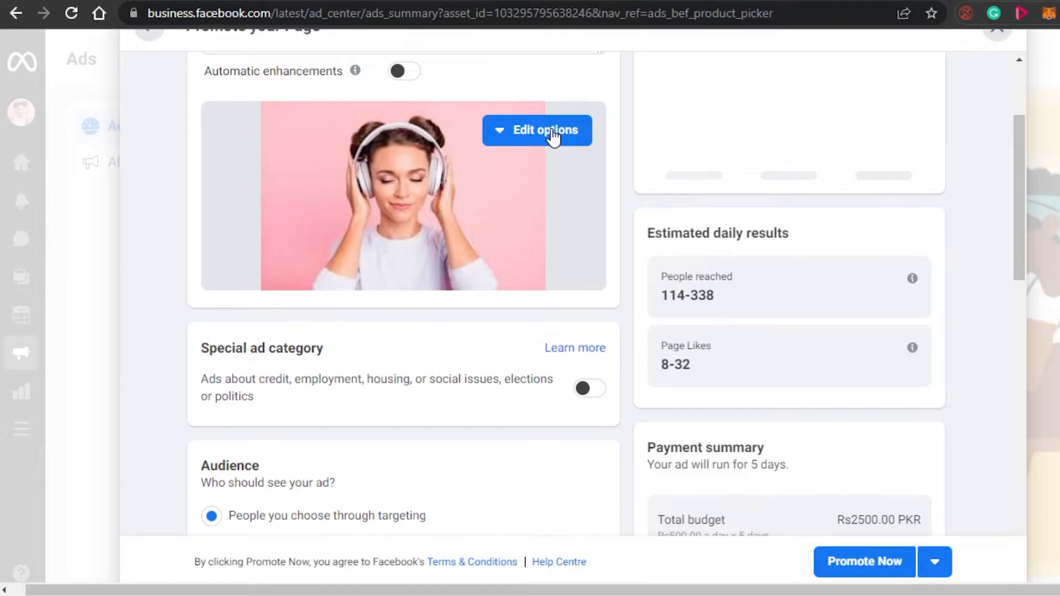
pyautogui.click(527, 124)
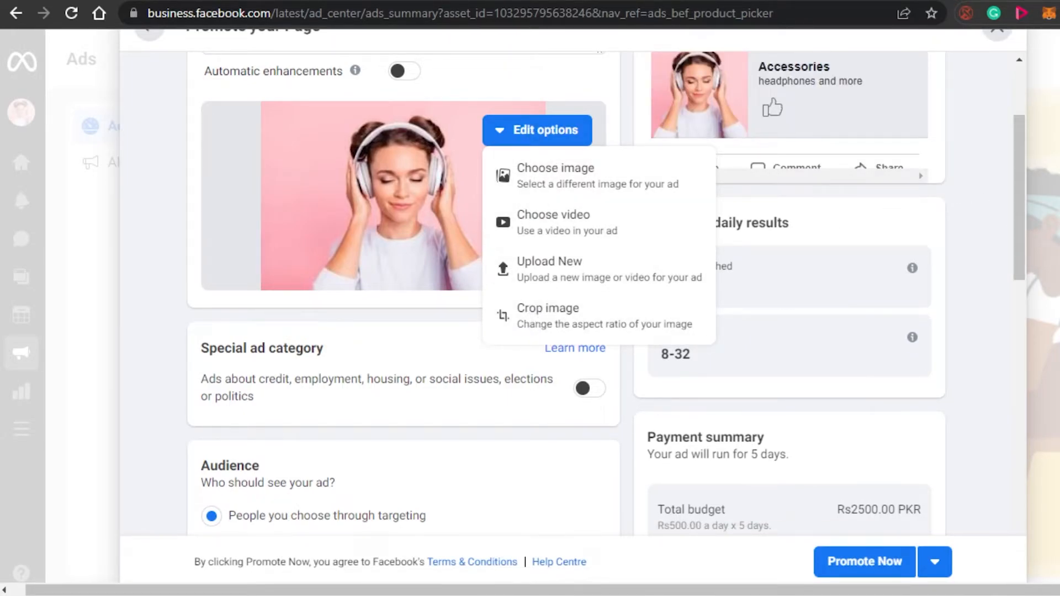
pyautogui.click(975, 221)
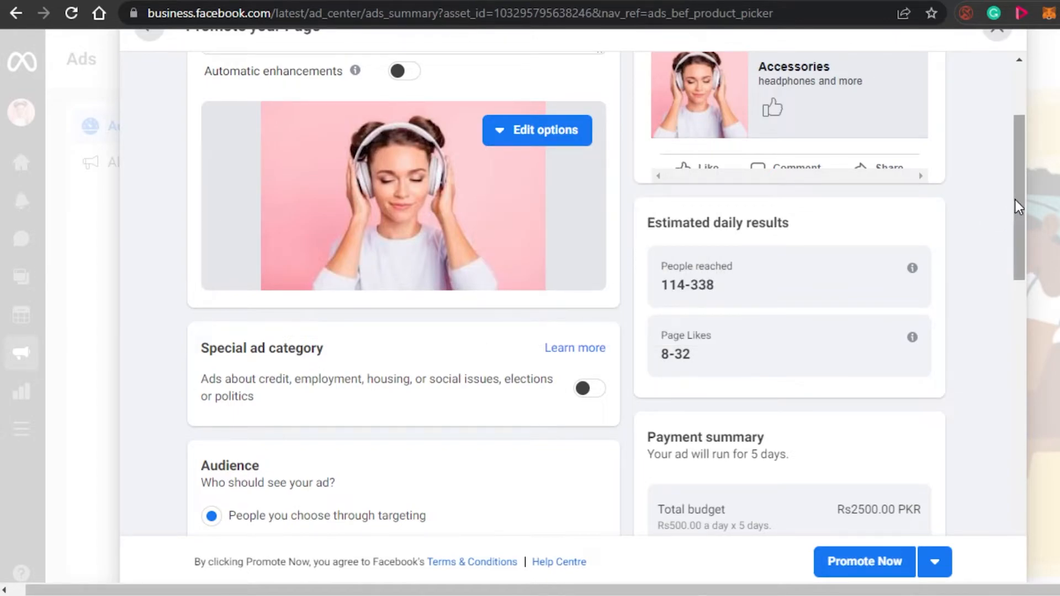
# Edit the ad's targeted audience and set its age range to 16–60
pyautogui.moveTo(1018, 207); pyautogui.dragTo(1020, 265)
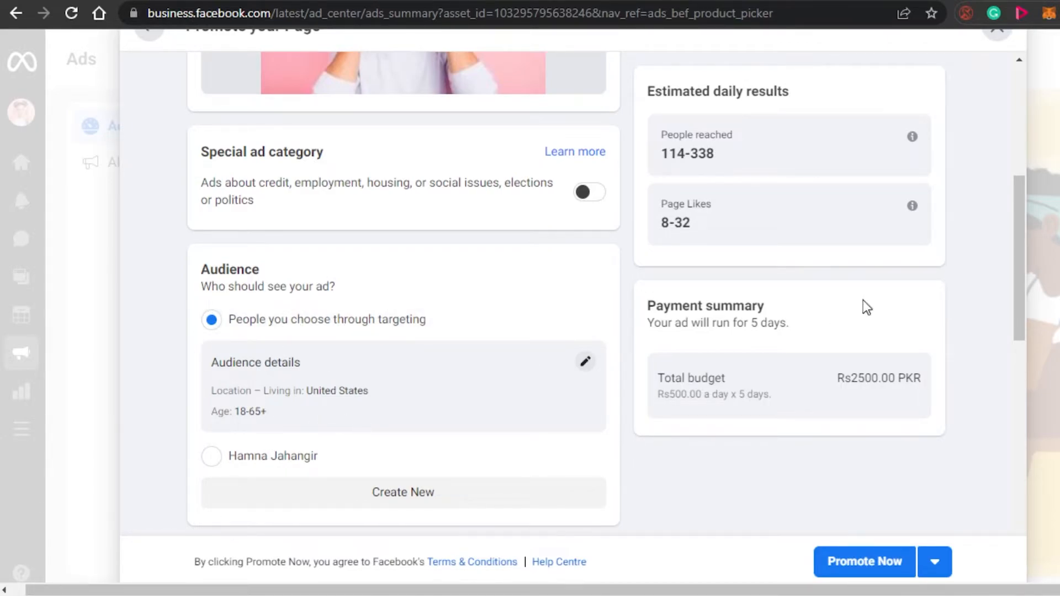
pyautogui.moveTo(1018, 237); pyautogui.dragTo(1022, 280)
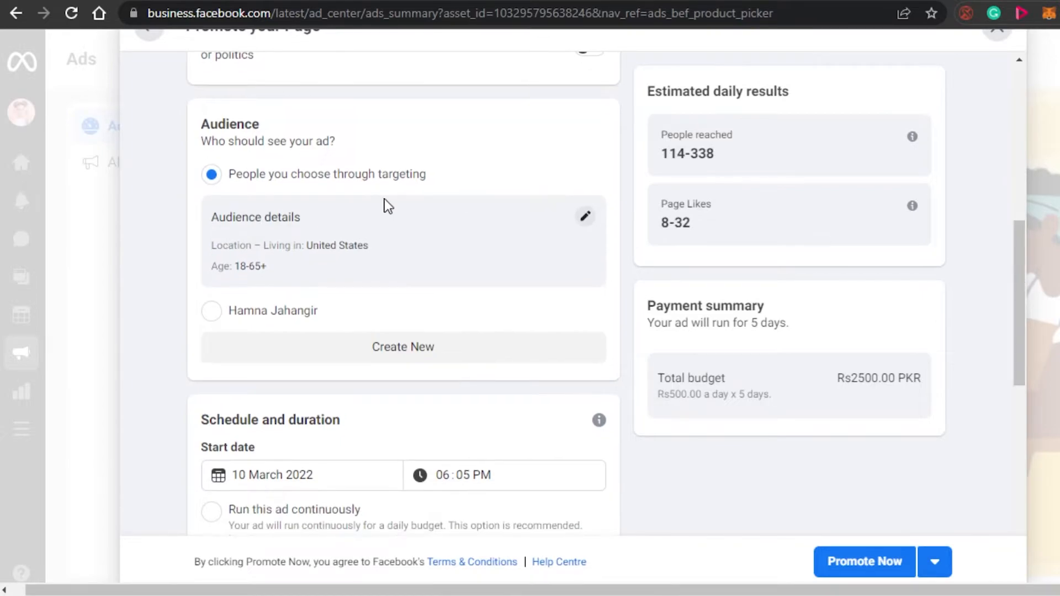
pyautogui.click(587, 217)
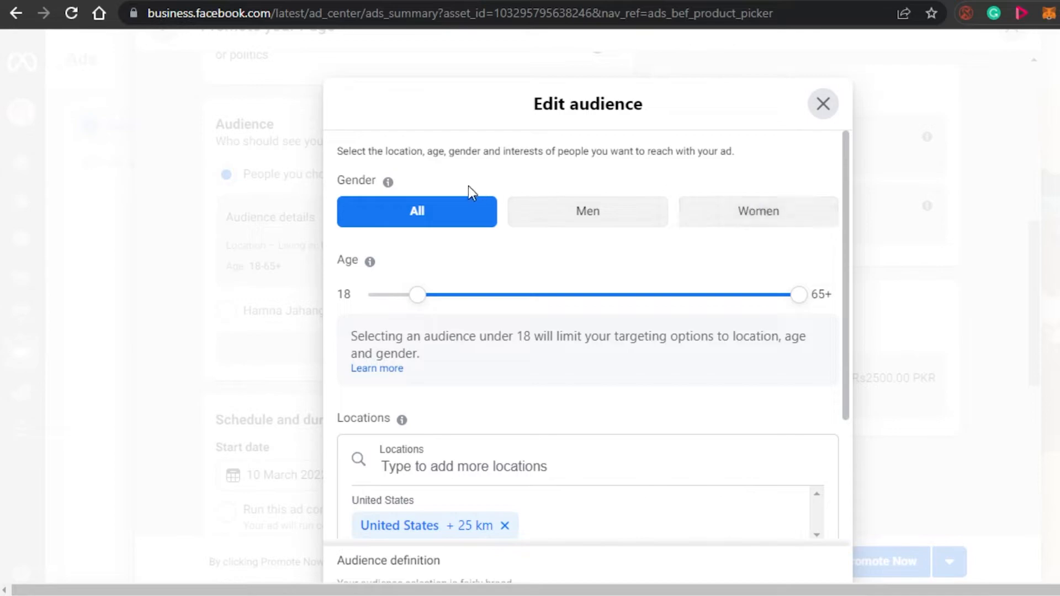
pyautogui.moveTo(415, 302); pyautogui.dragTo(390, 302)
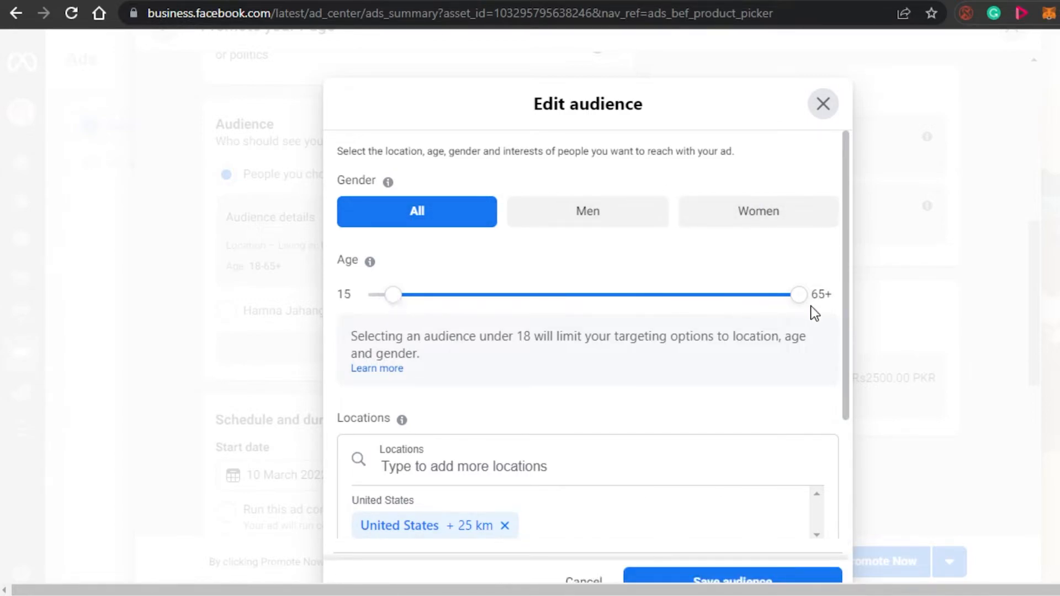
pyautogui.moveTo(804, 303)
pyautogui.mouseDown()
pyautogui.moveTo(767, 303)
pyautogui.moveTo(804, 303)
pyautogui.mouseUp()
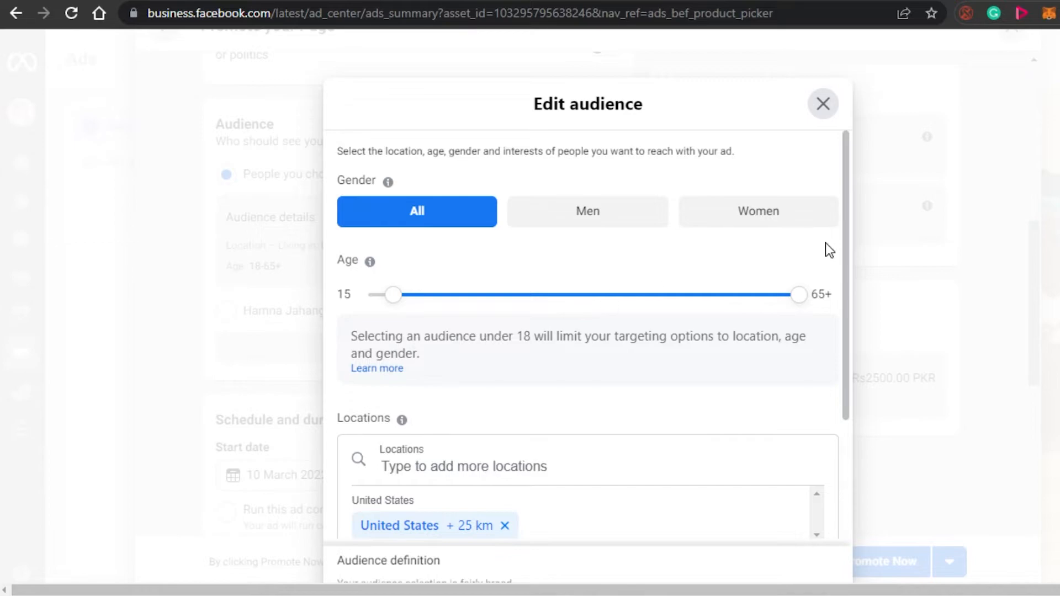
pyautogui.moveTo(848, 233); pyautogui.dragTo(848, 313)
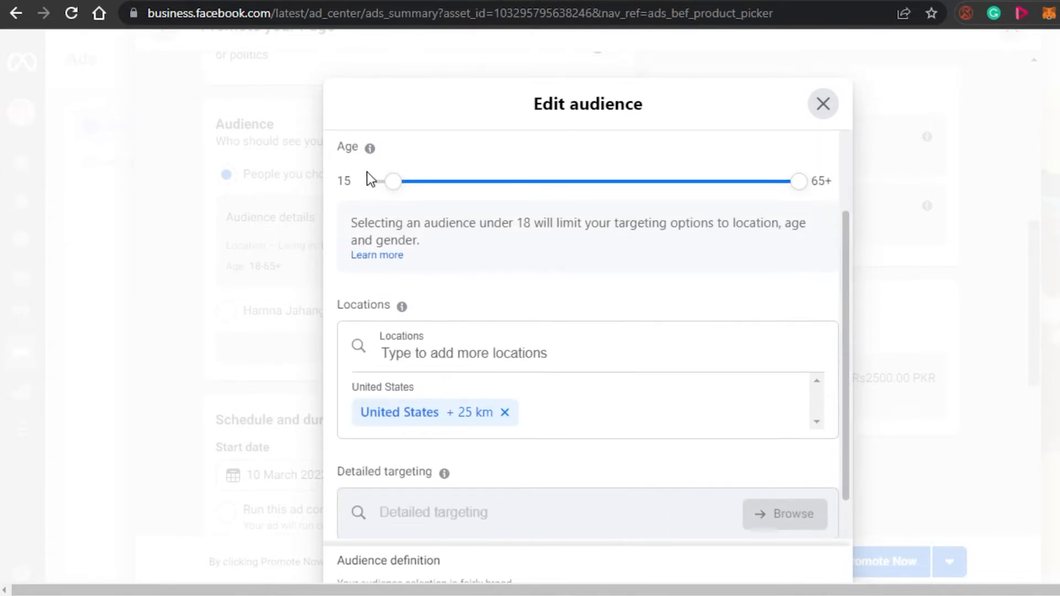
pyautogui.moveTo(386, 182); pyautogui.dragTo(400, 182)
pyautogui.moveTo(800, 182); pyautogui.dragTo(772, 185)
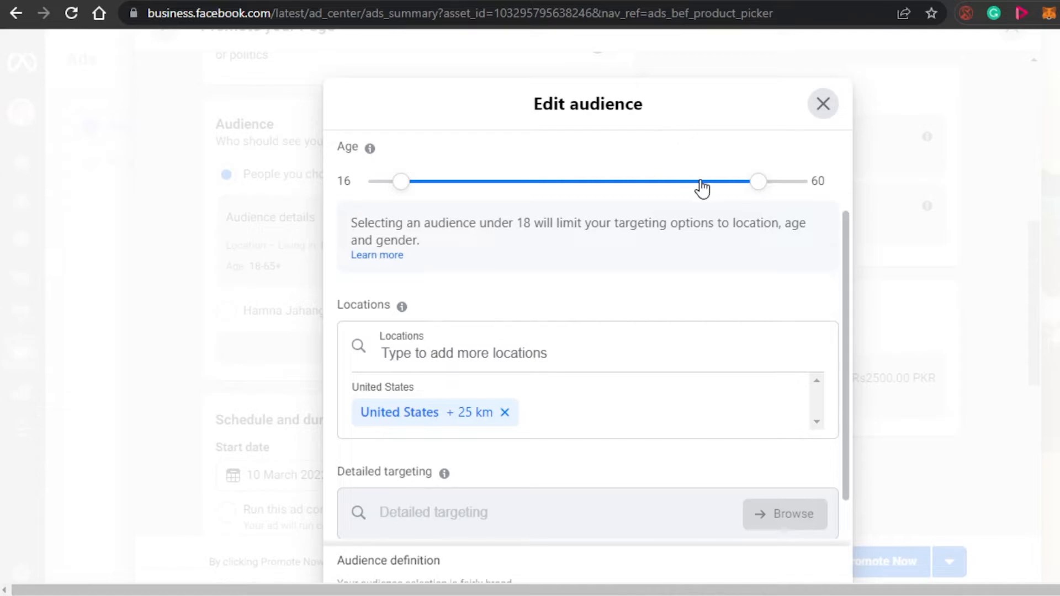
pyautogui.scroll(-1, 844, 290)
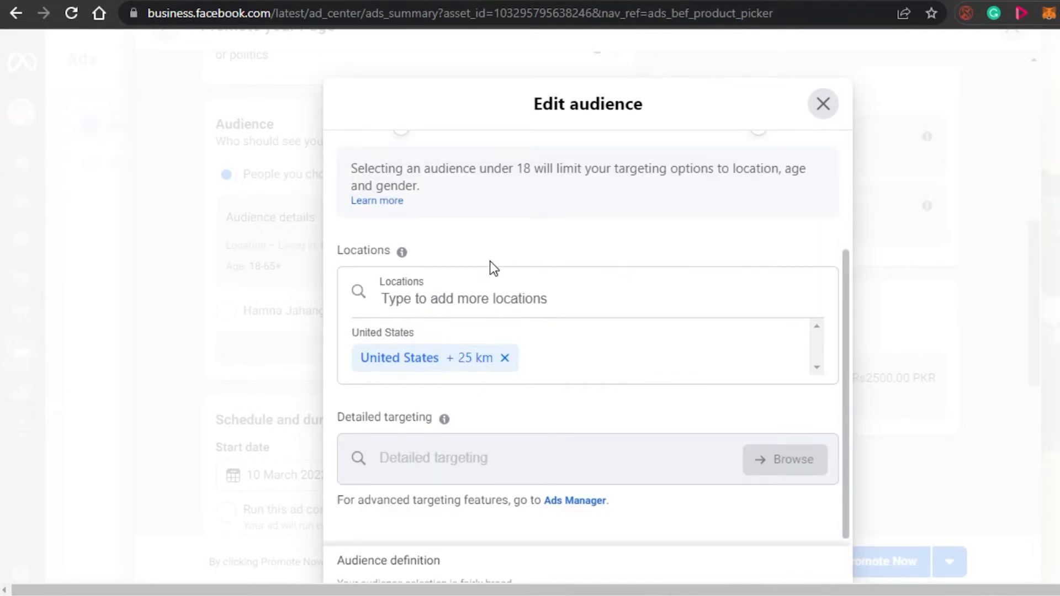
# View the audience's location map and close the audience editor without saving
pyautogui.click(435, 300)
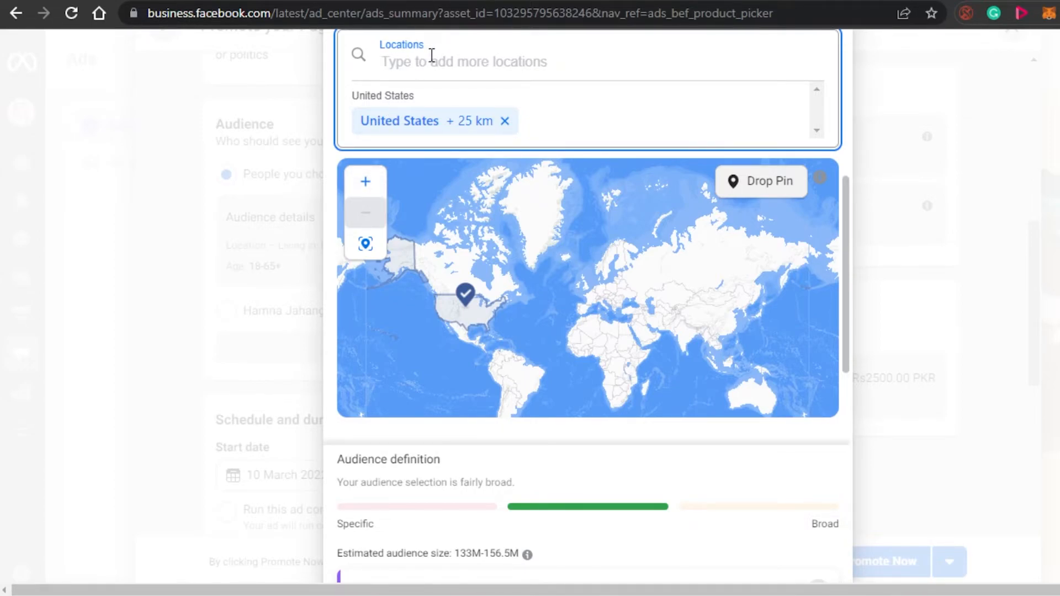
pyautogui.click(266, 229)
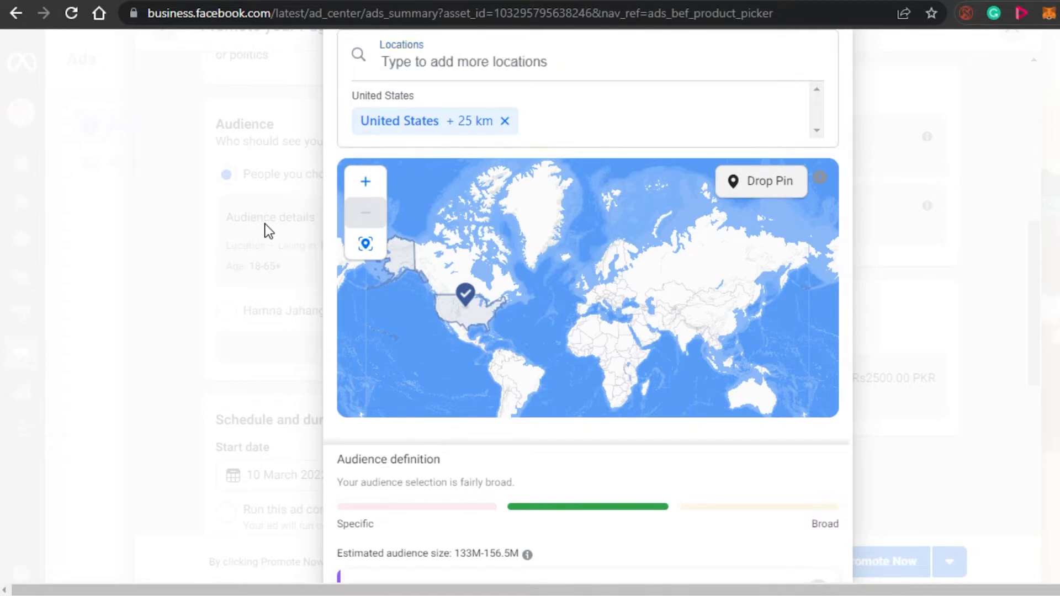
pyautogui.click(266, 229)
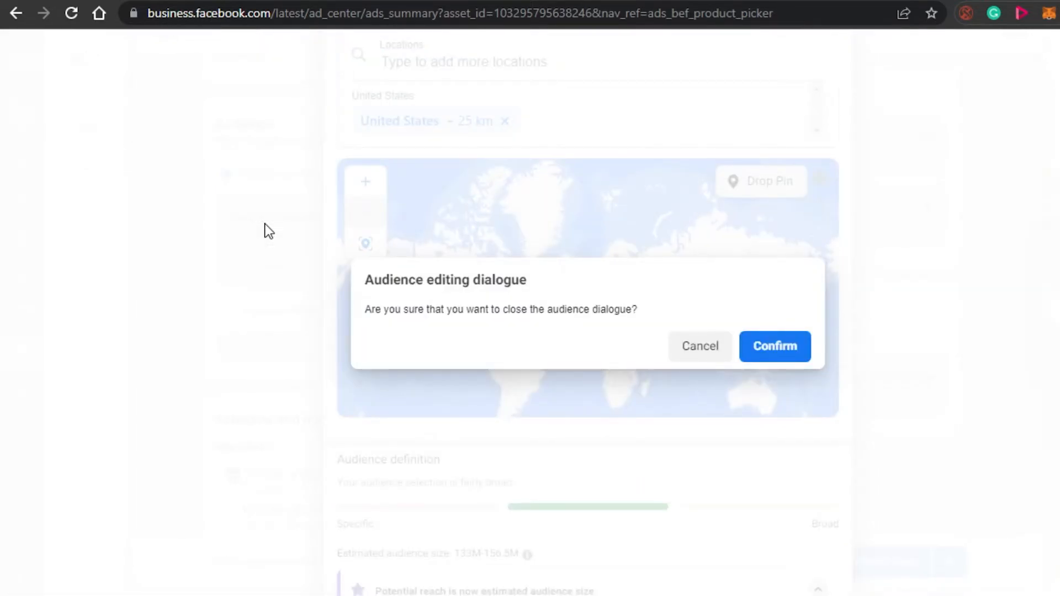
pyautogui.click(708, 348)
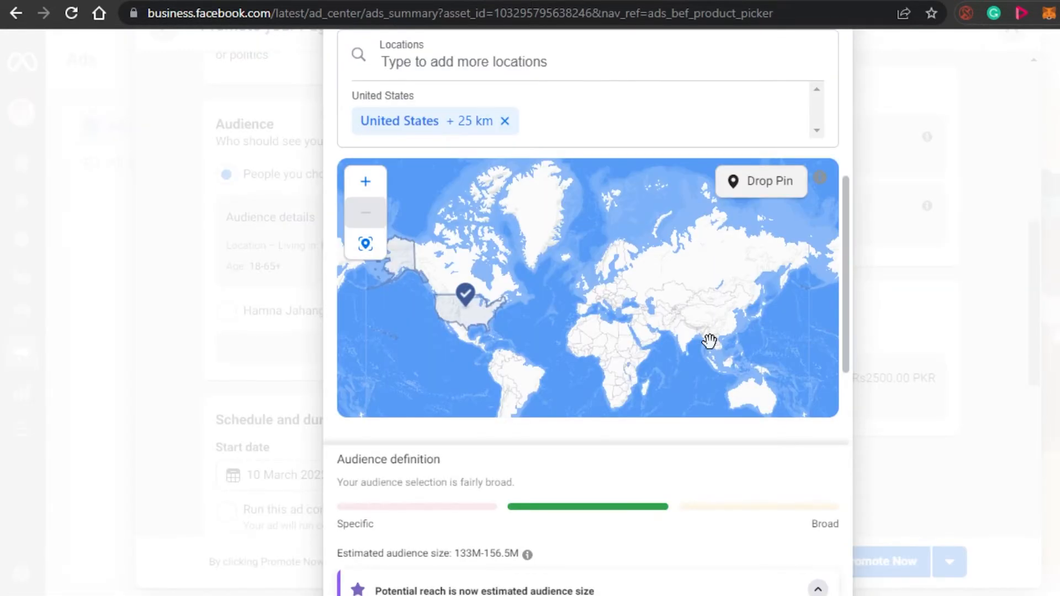
pyautogui.scroll(1, 581, 326)
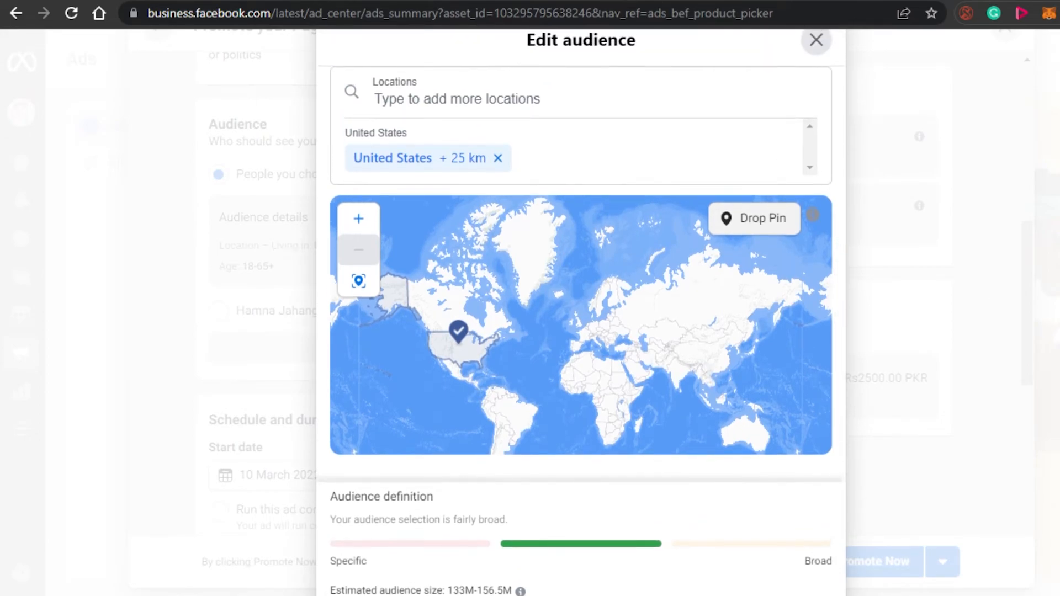
pyautogui.scroll(1, 580, 326)
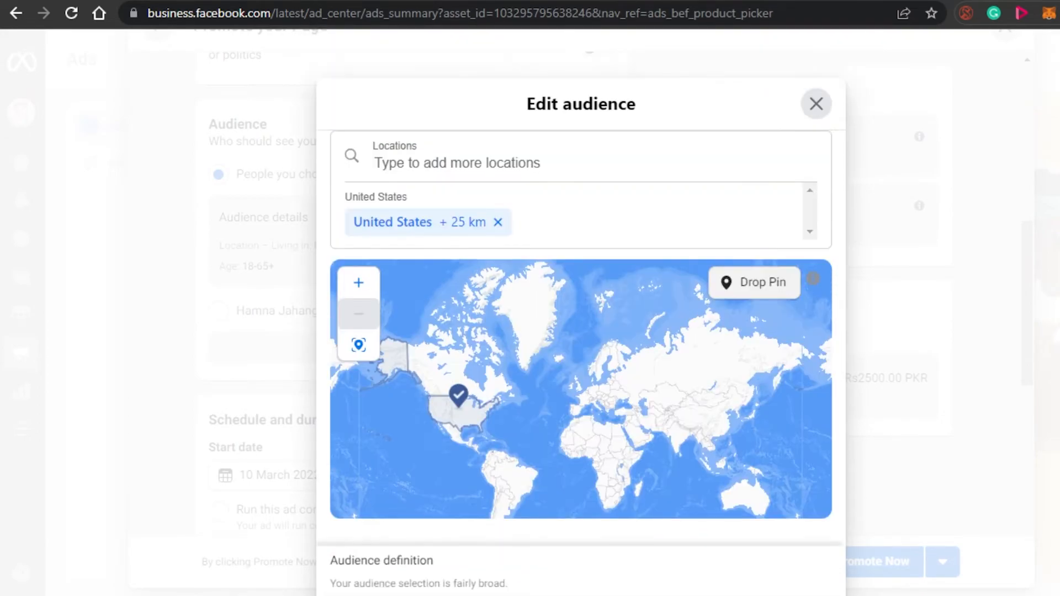
pyautogui.click(827, 110)
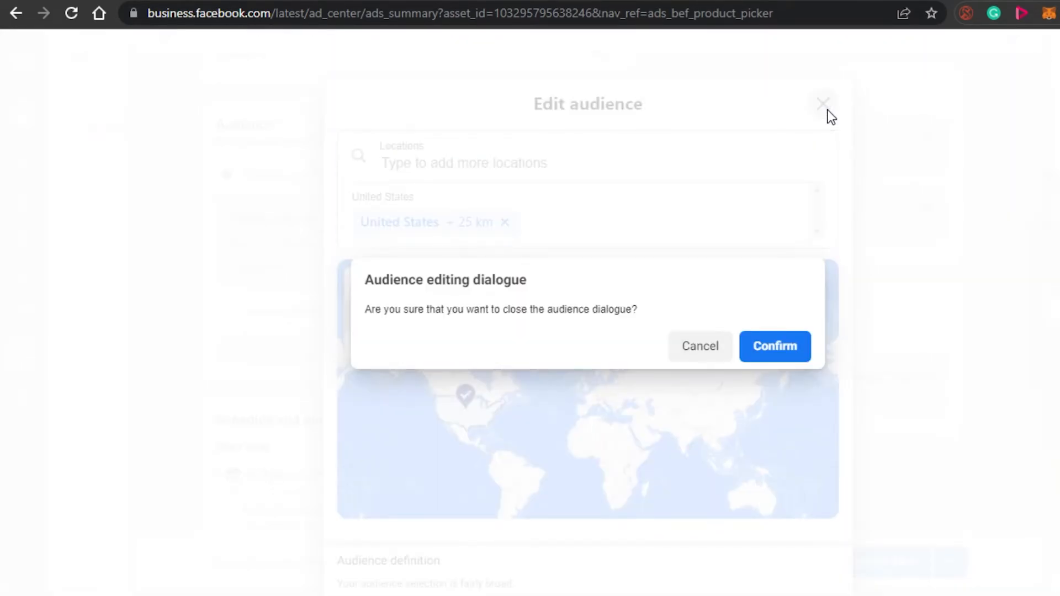
pyautogui.click(759, 350)
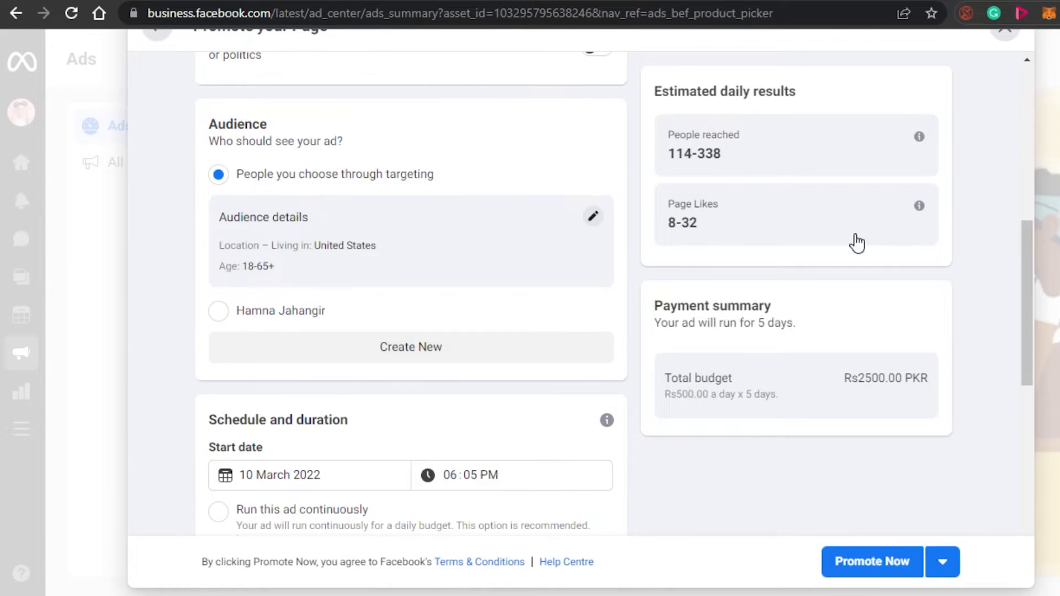
# Set the ad's daily budget to Rs 1,800.00 and highlight the estimated daily reach
pyautogui.scroll(2, 641, 229)
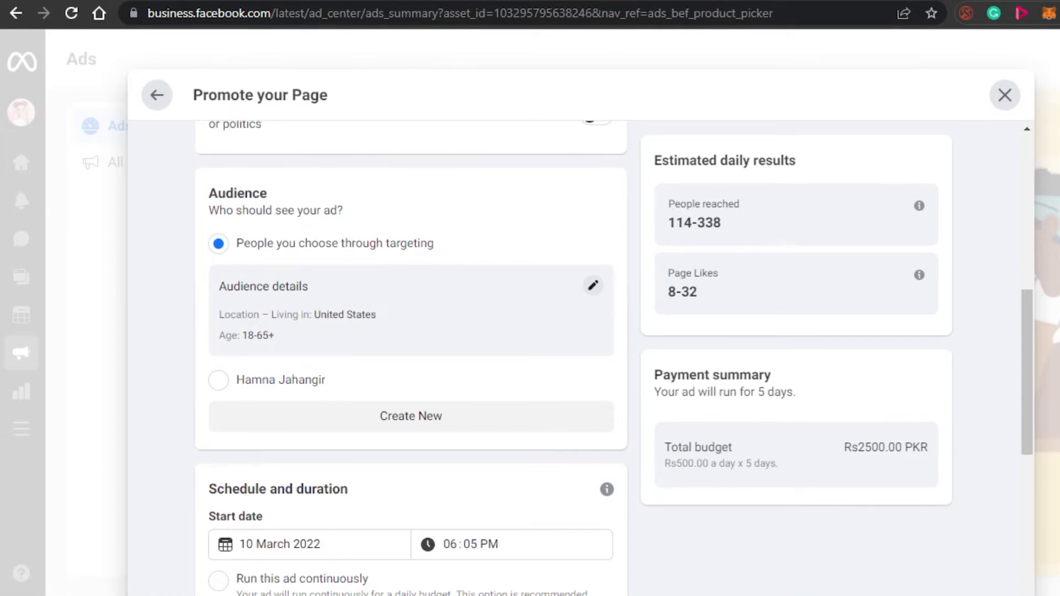
pyautogui.scroll(-2, 778, 234)
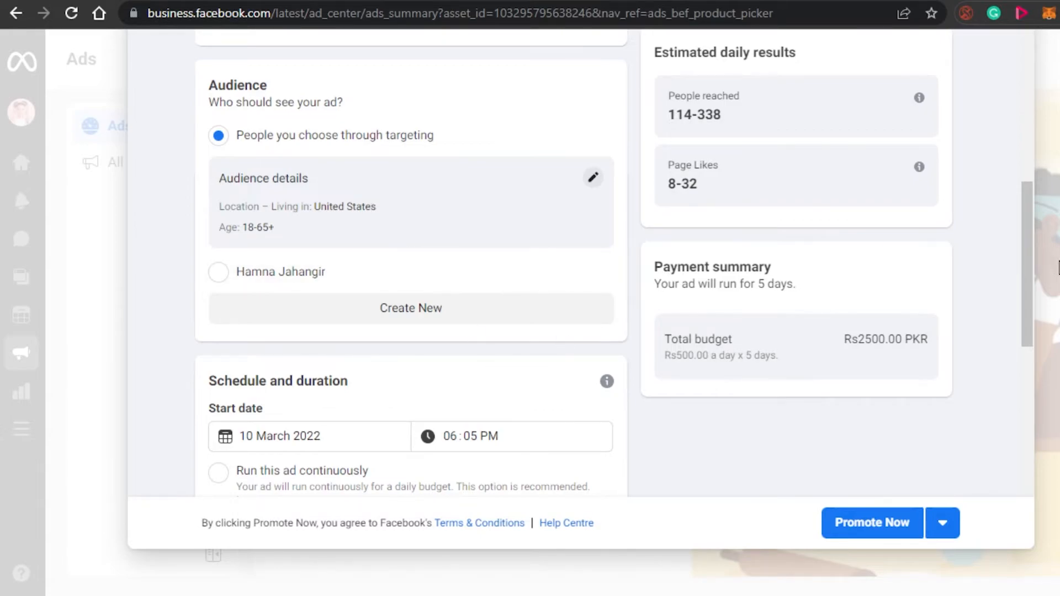
pyautogui.moveTo(1023, 229); pyautogui.dragTo(1027, 317)
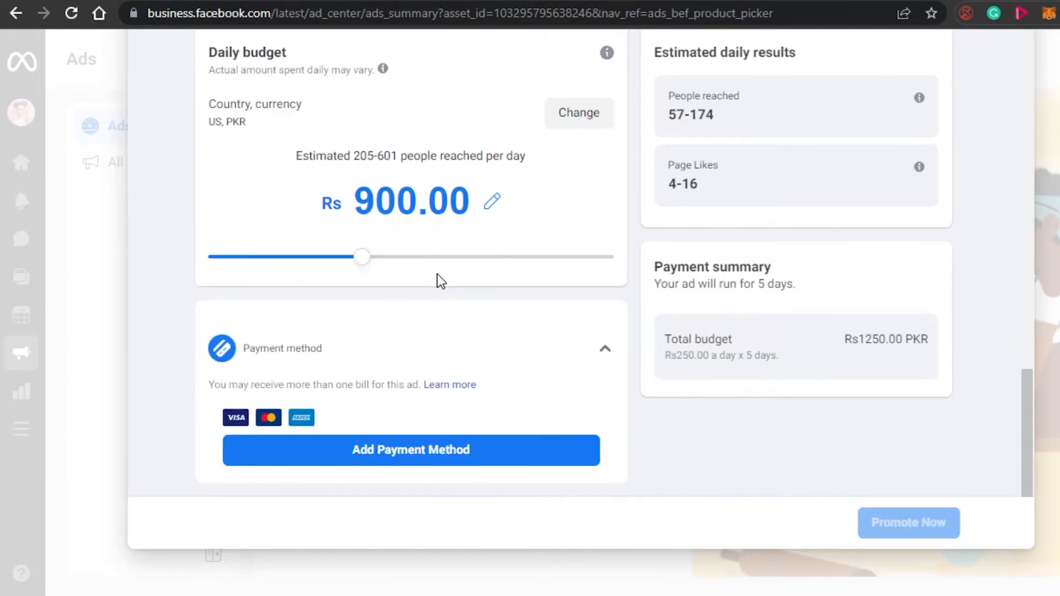
pyautogui.moveTo(436, 279); pyautogui.dragTo(558, 272)
pyautogui.moveTo(438, 279); pyautogui.dragTo(447, 257)
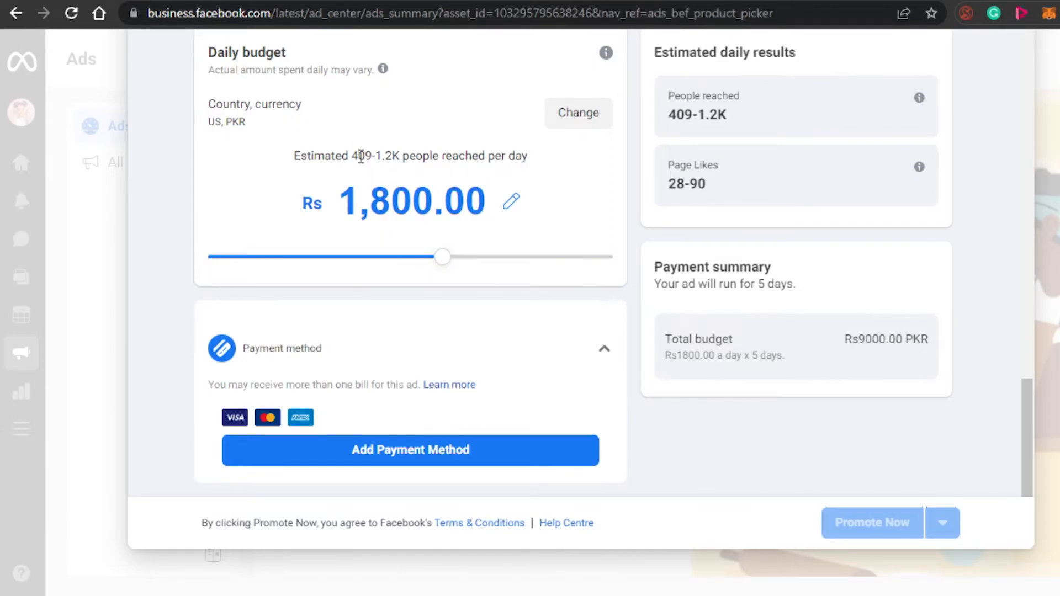
pyautogui.moveTo(351, 157); pyautogui.dragTo(408, 156)
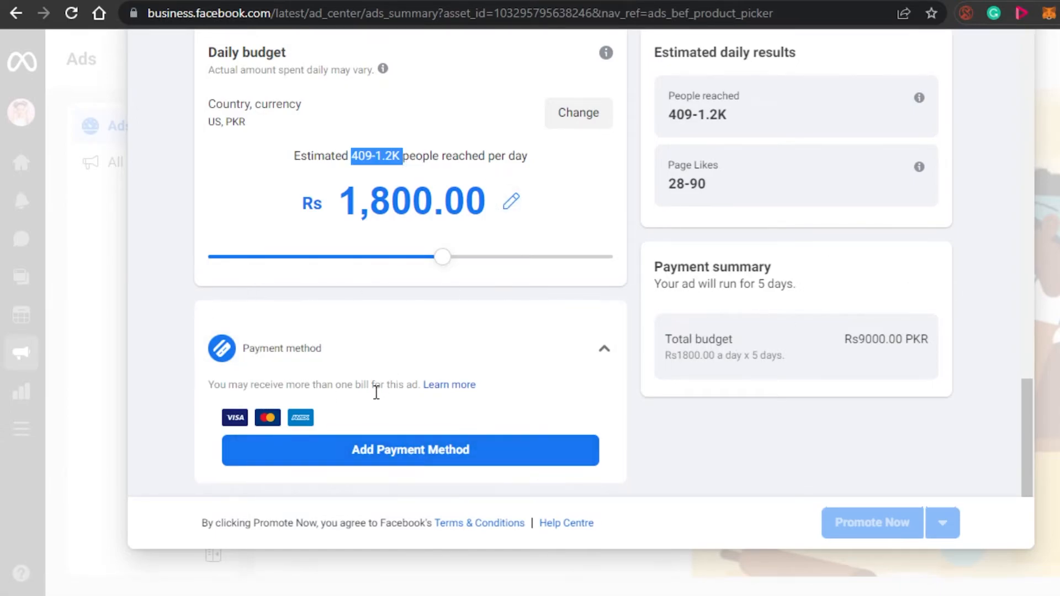
# Exit the page promotion and discard its unsaved changes
pyautogui.scroll(2, 1043, 377)
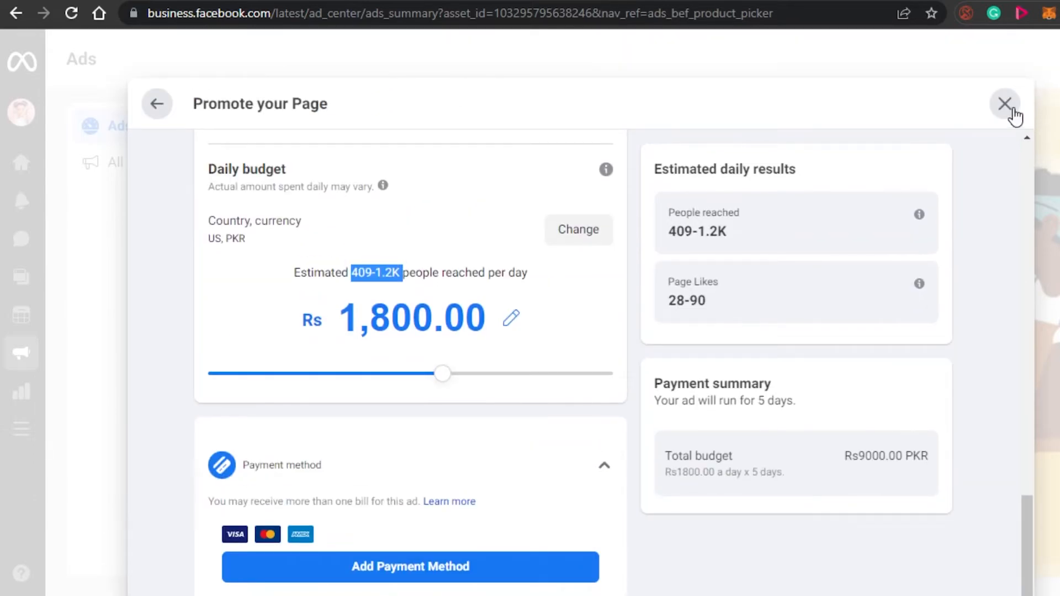
pyautogui.click(1005, 105)
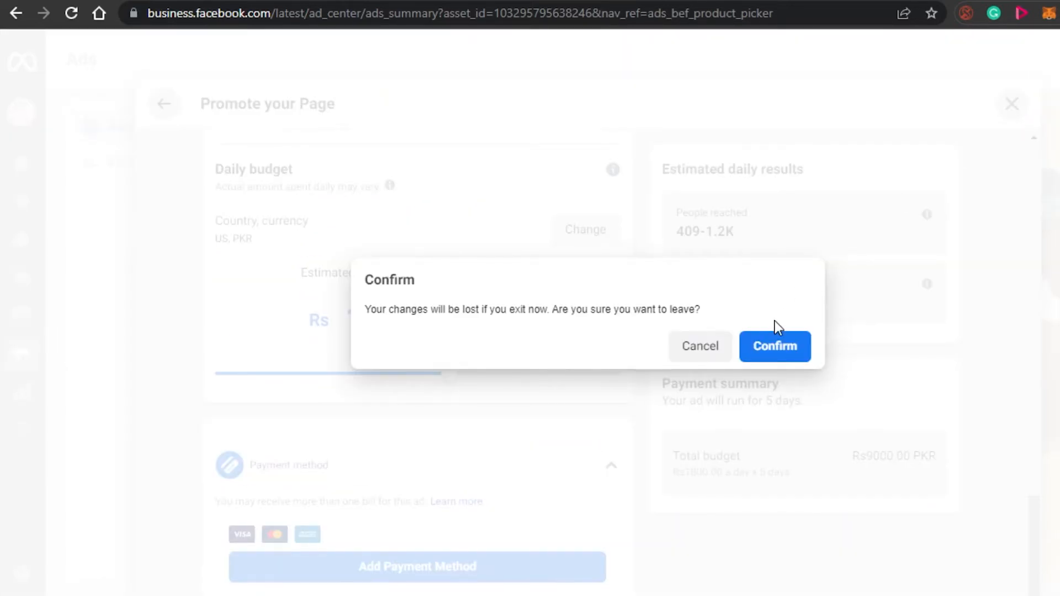
pyautogui.click(781, 348)
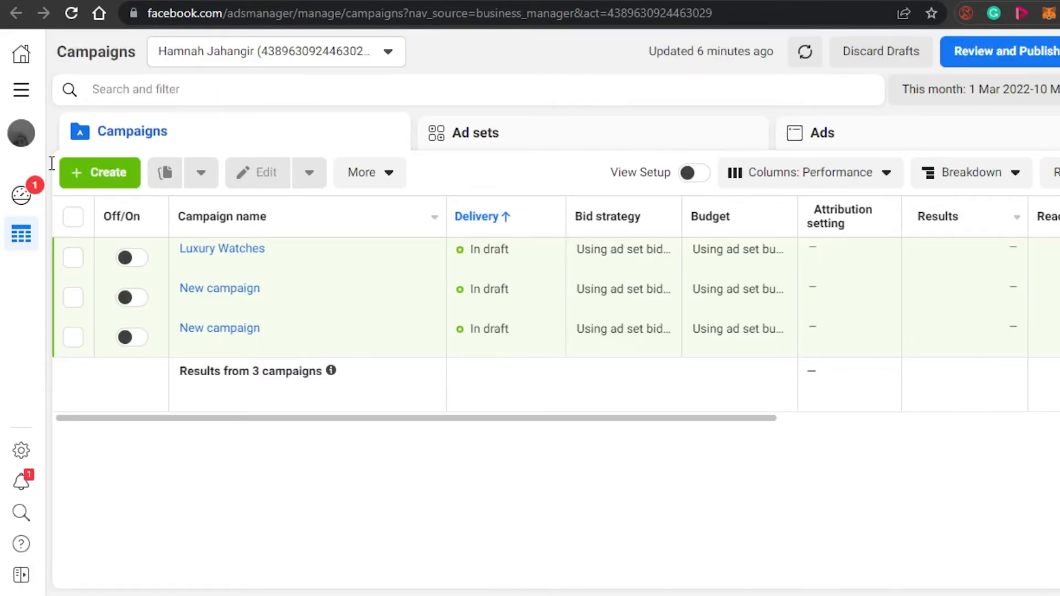
# Create a new campaign in Ads Manager with the Traffic objective
pyautogui.click(117, 174)
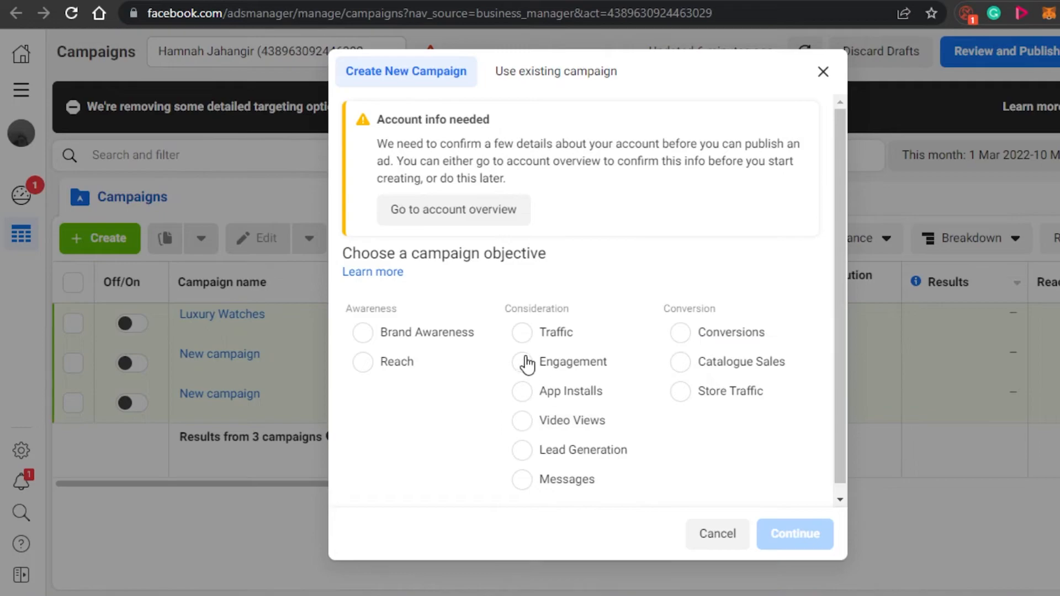
pyautogui.click(522, 334)
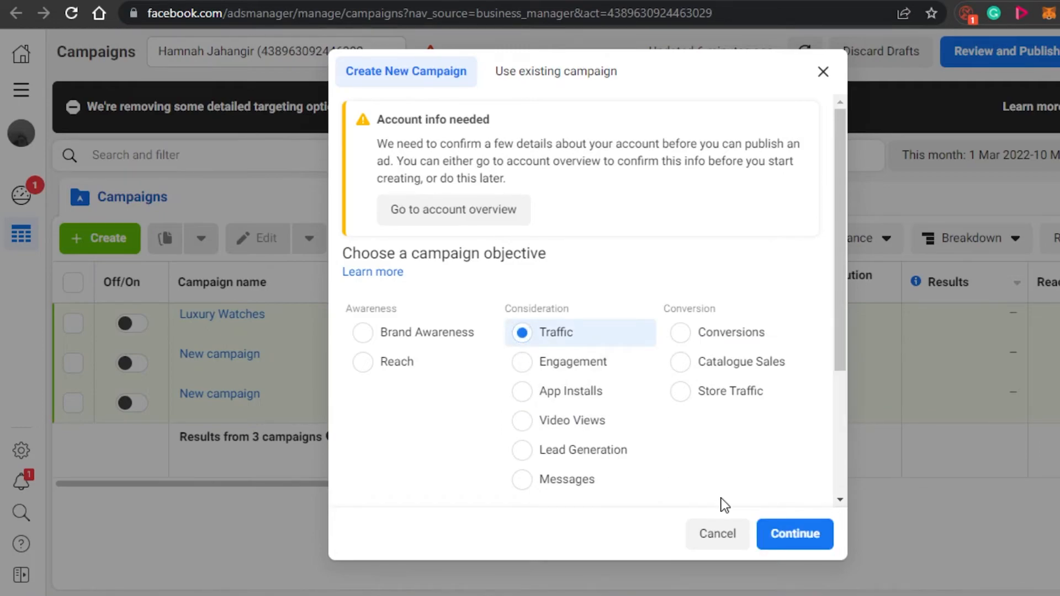
pyautogui.click(794, 539)
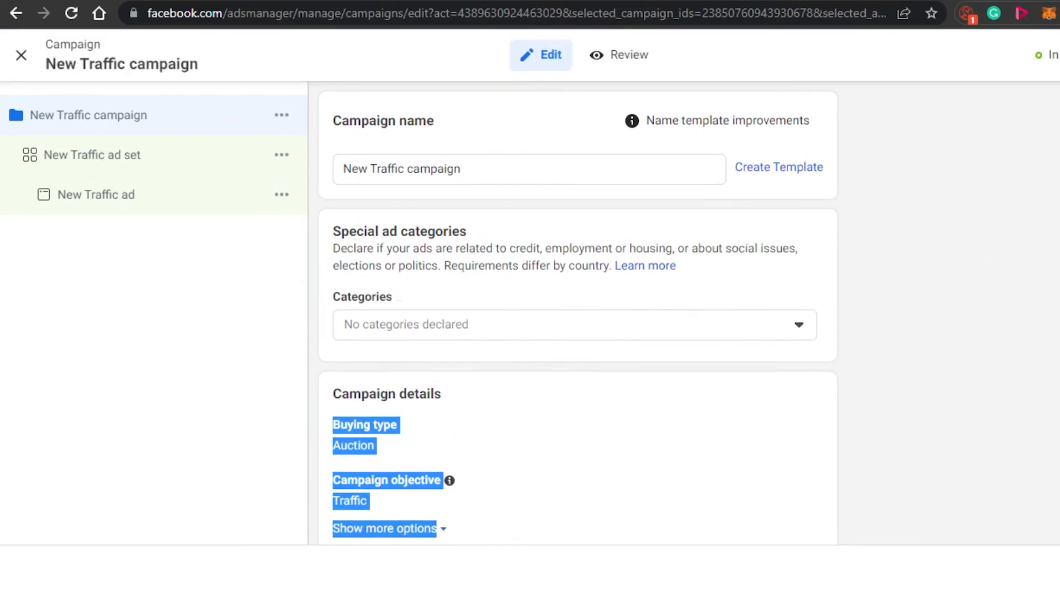
# Review the New Traffic campaign's settings and close its editor without publishing the draft items
pyautogui.scroll(-5, 541, 326)
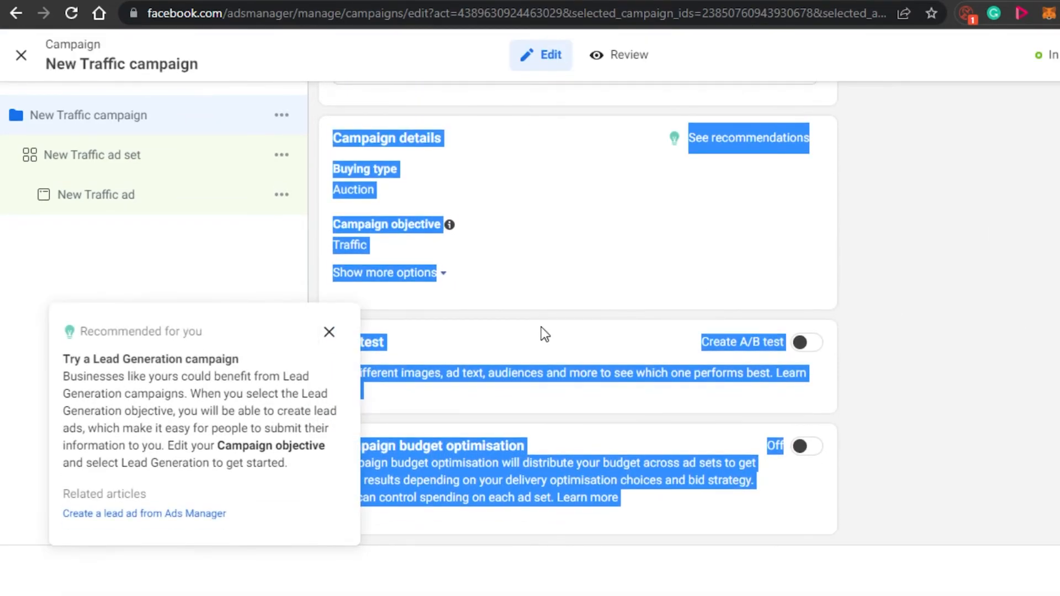
pyautogui.scroll(2, 255, 293)
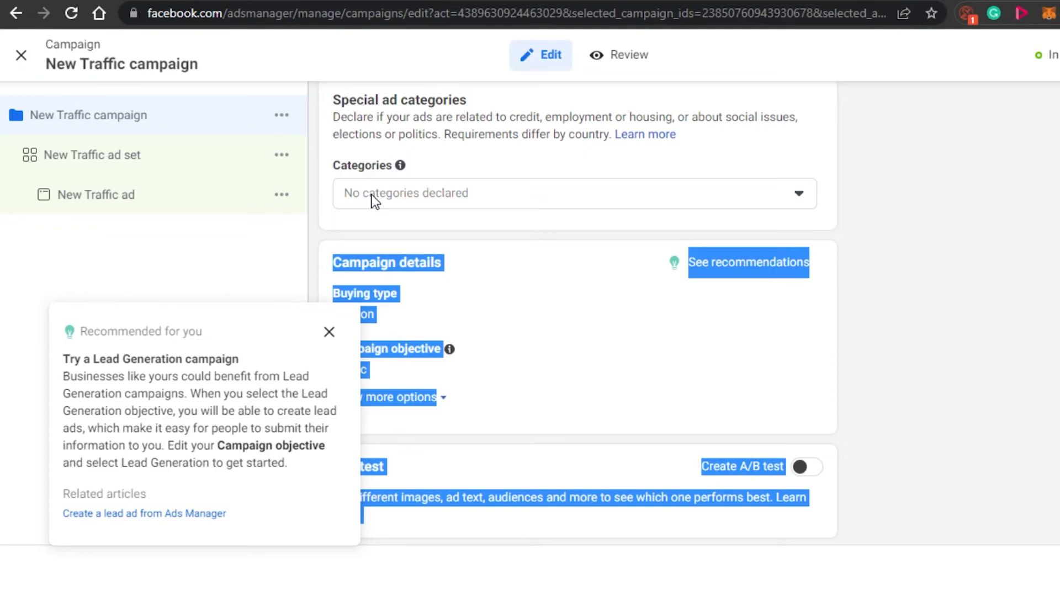
pyautogui.click(329, 331)
pyautogui.scroll(2, 693, 284)
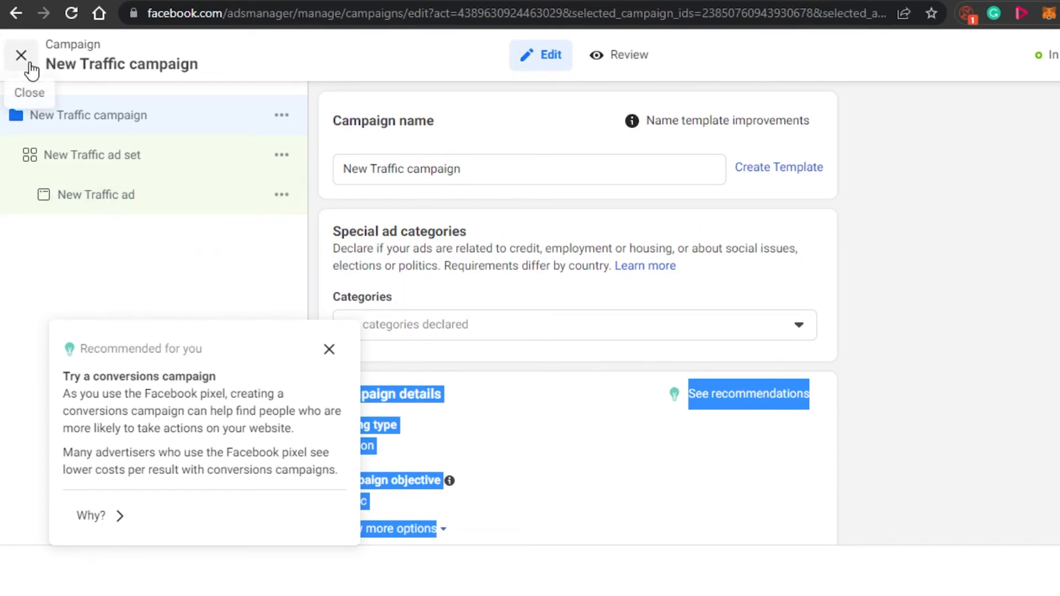
pyautogui.scroll(-1, 578, 309)
pyautogui.scroll(1, 577, 309)
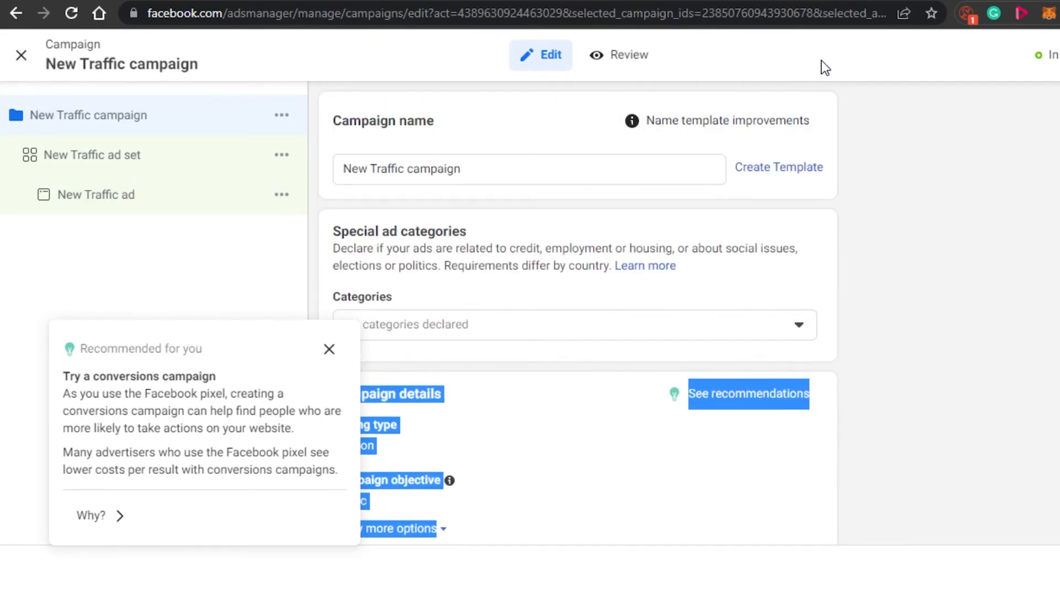
pyautogui.click(20, 56)
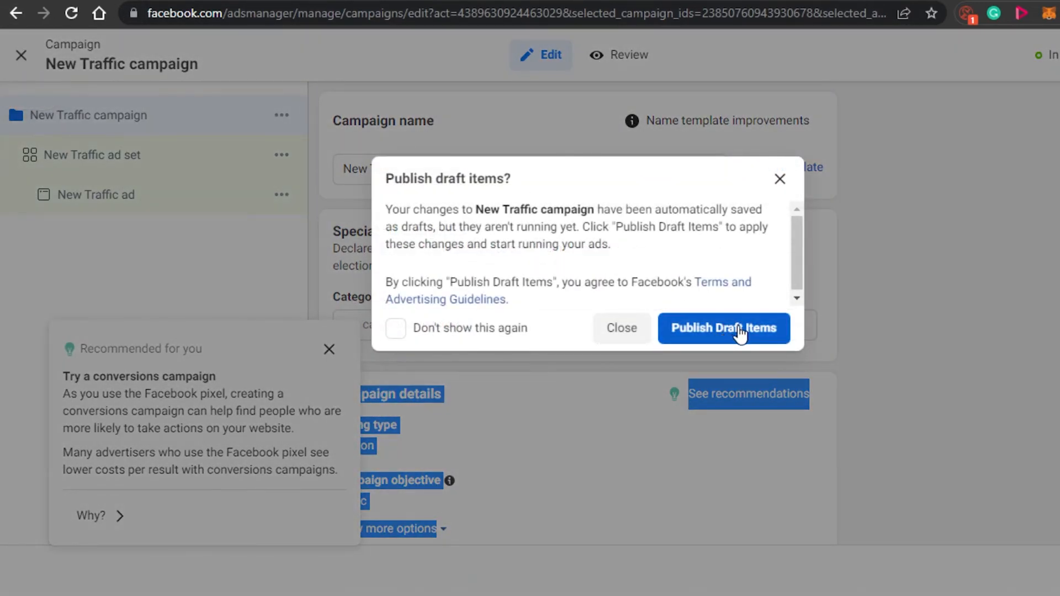
pyautogui.click(622, 330)
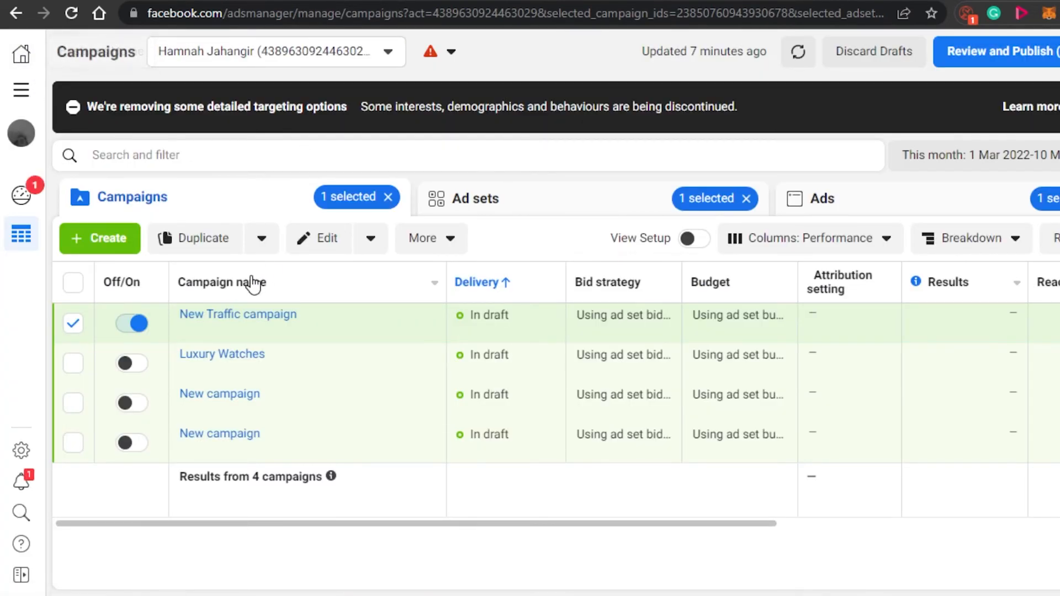
# Examine the additional actions available for the selected New Traffic campaign without choosing one
pyautogui.click(462, 243)
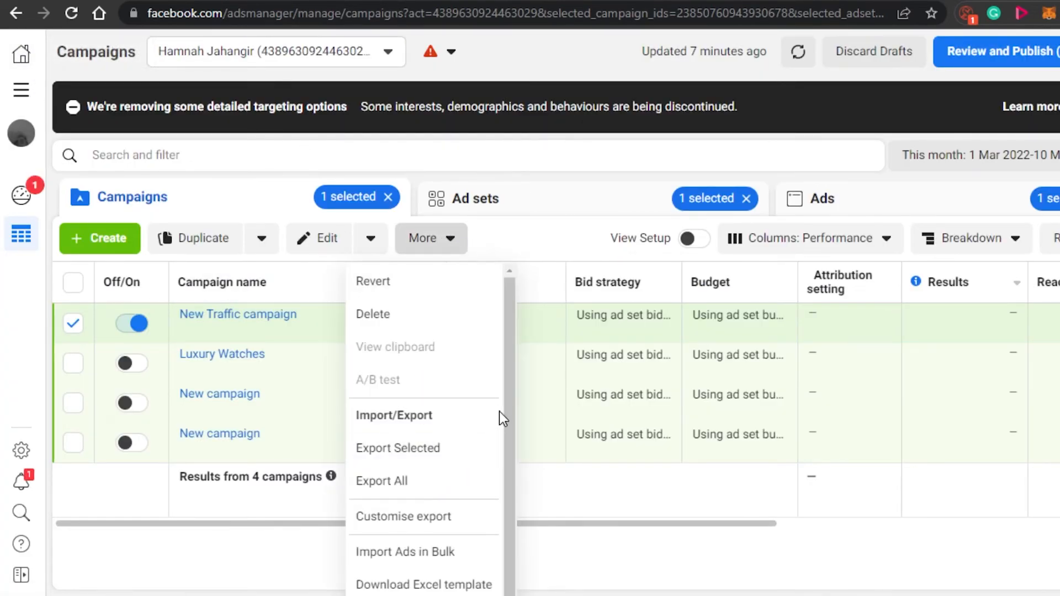
pyautogui.scroll(-3, 508, 411)
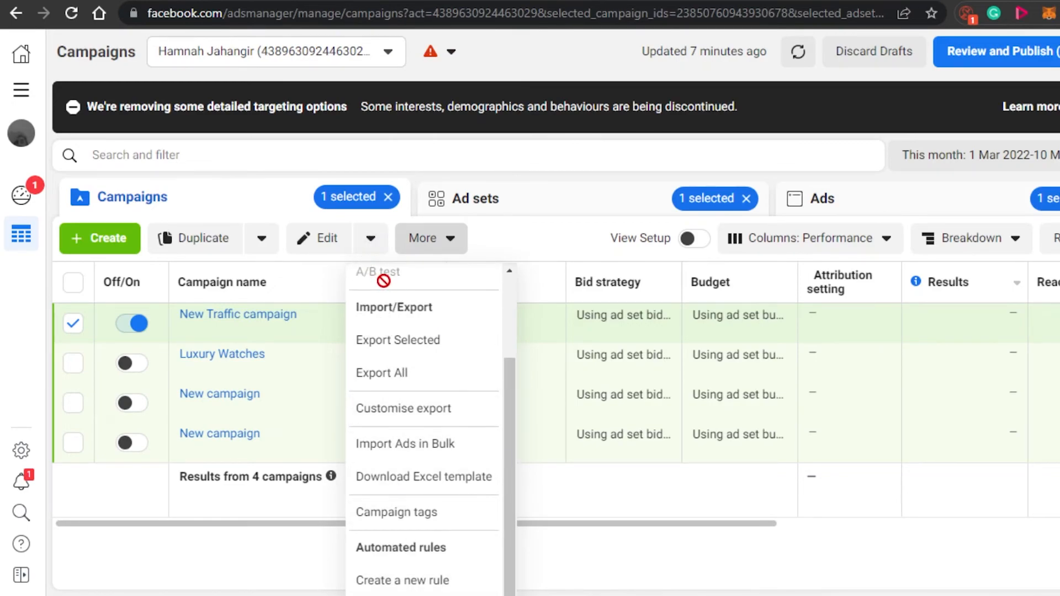
pyautogui.scroll(2, 508, 402)
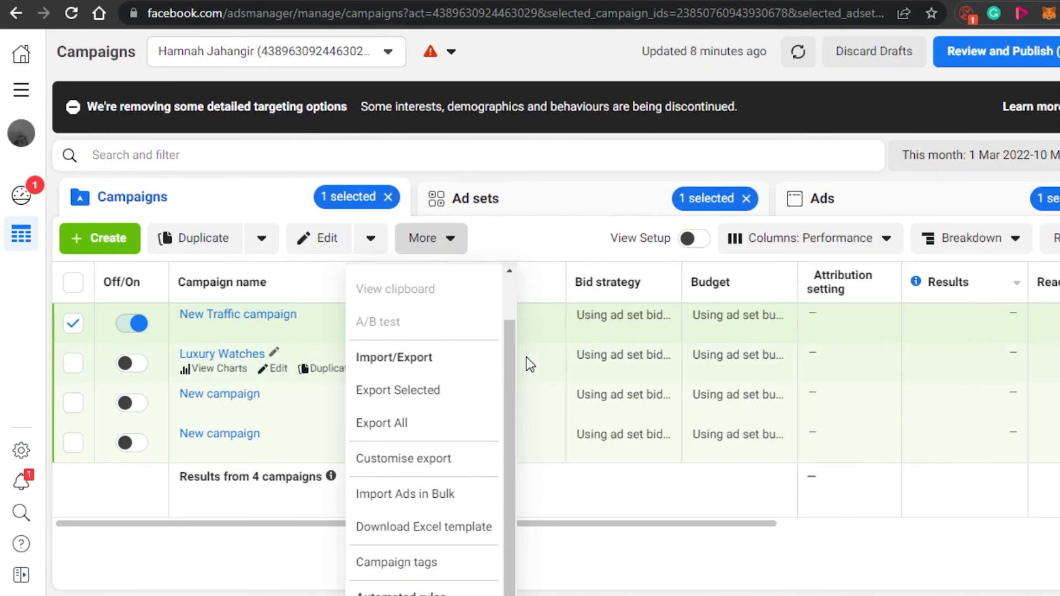
pyautogui.moveTo(512, 369); pyautogui.dragTo(508, 315)
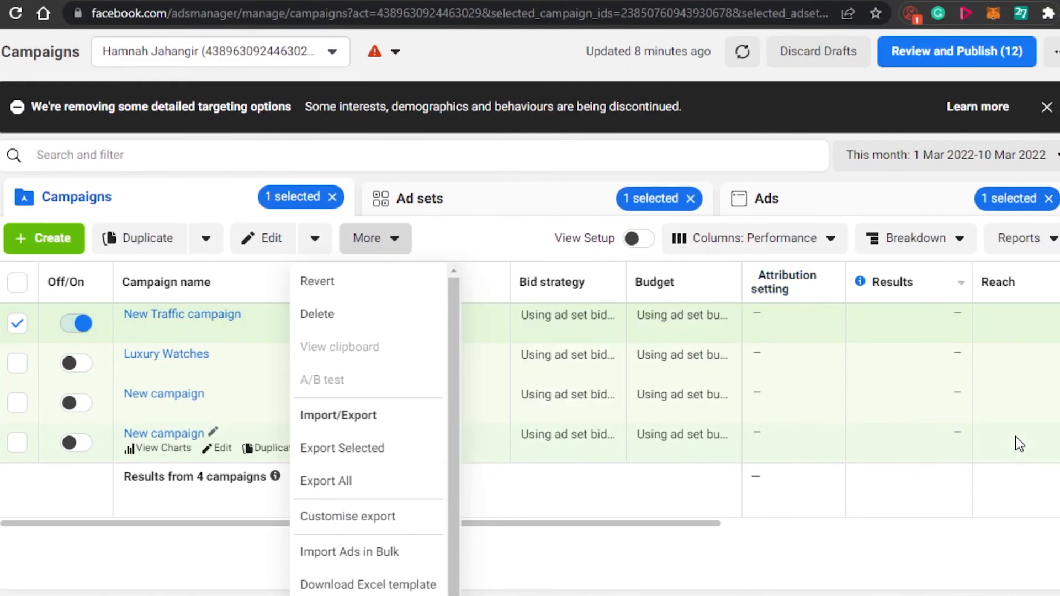
pyautogui.click(1015, 438)
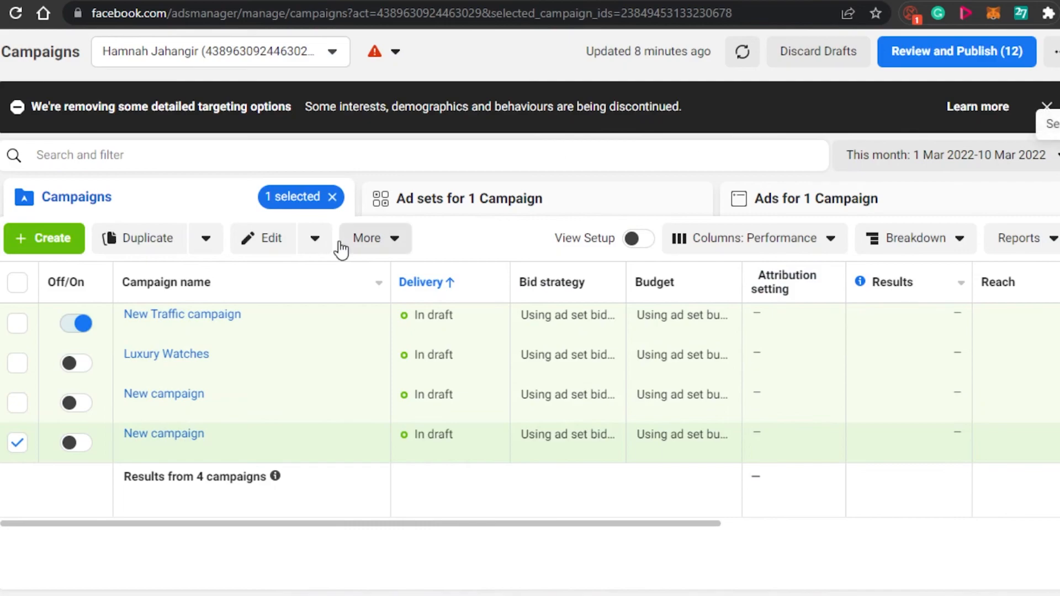
# Turn off the New Traffic campaign in the campaigns list
pyautogui.click(83, 325)
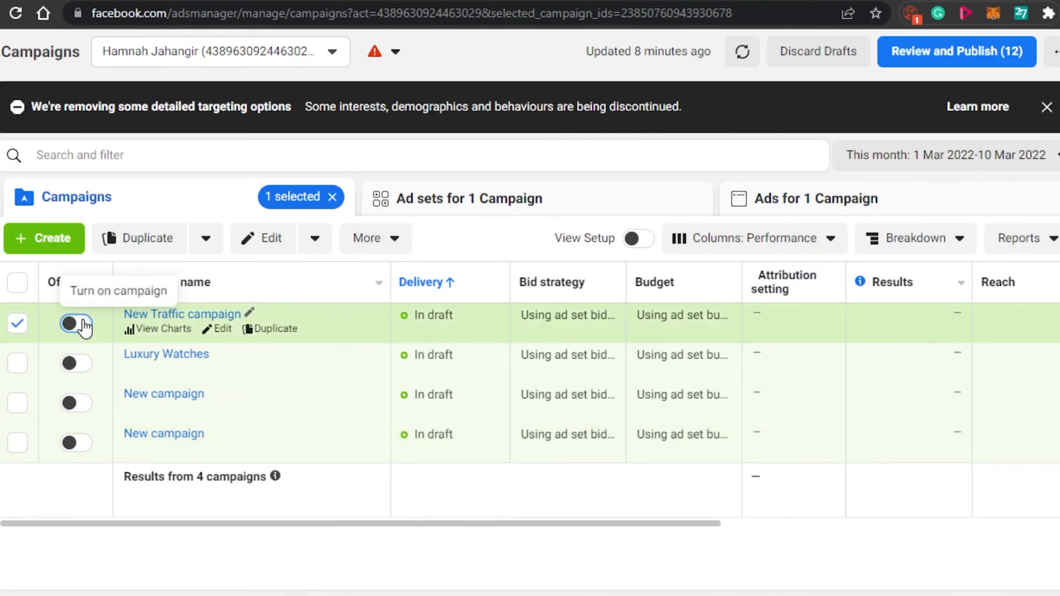